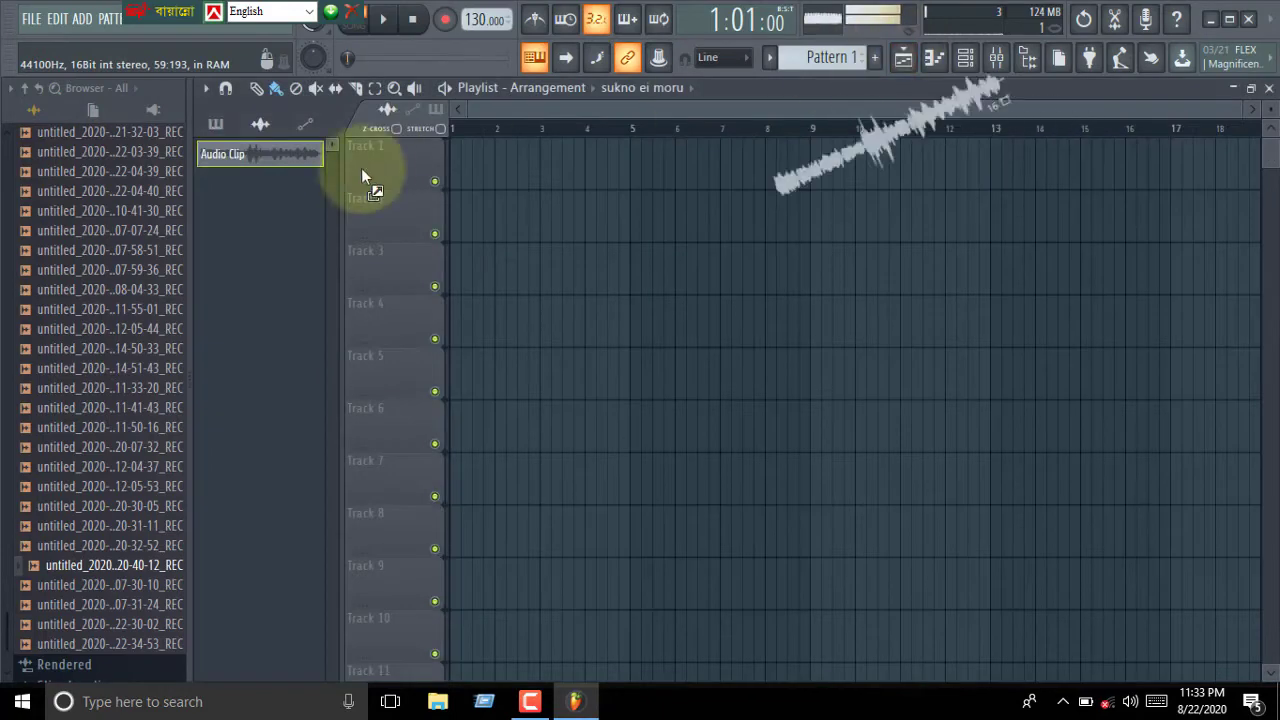
# Place the "sukno ei moru" audio clip at the start of Track 1 and test playback
pyautogui.click(560, 165)
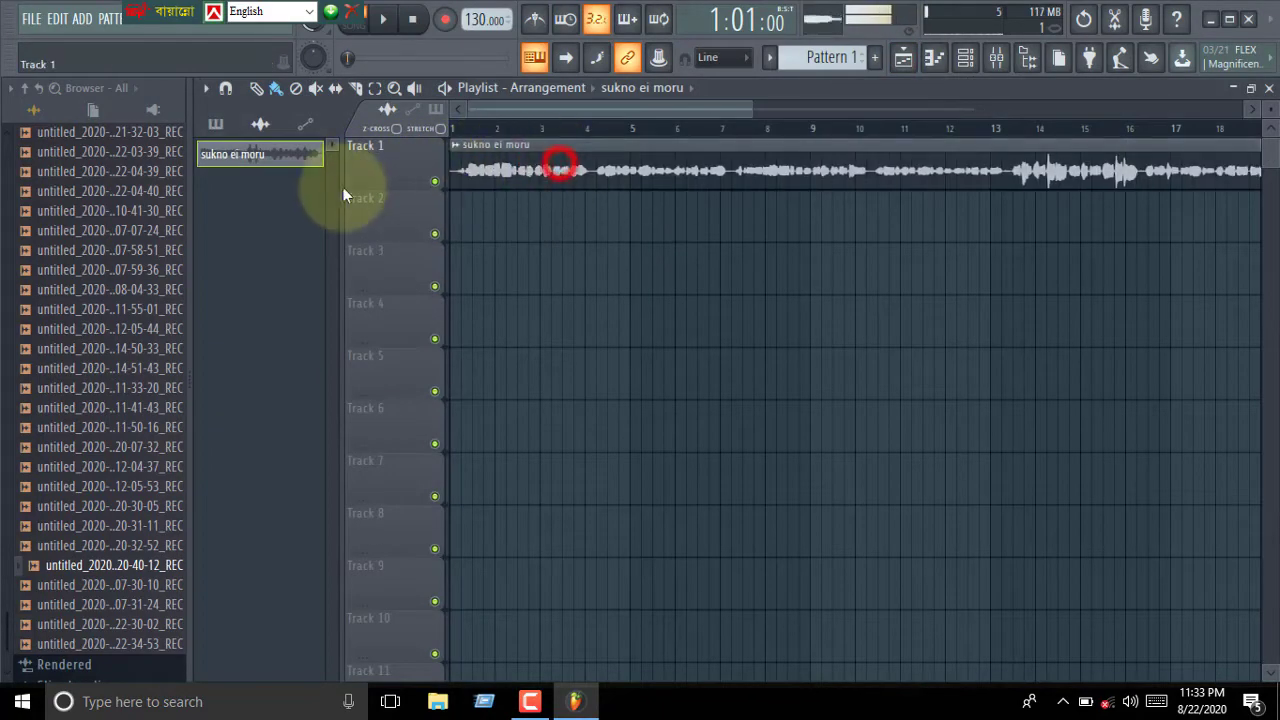
pyautogui.click(388, 19)
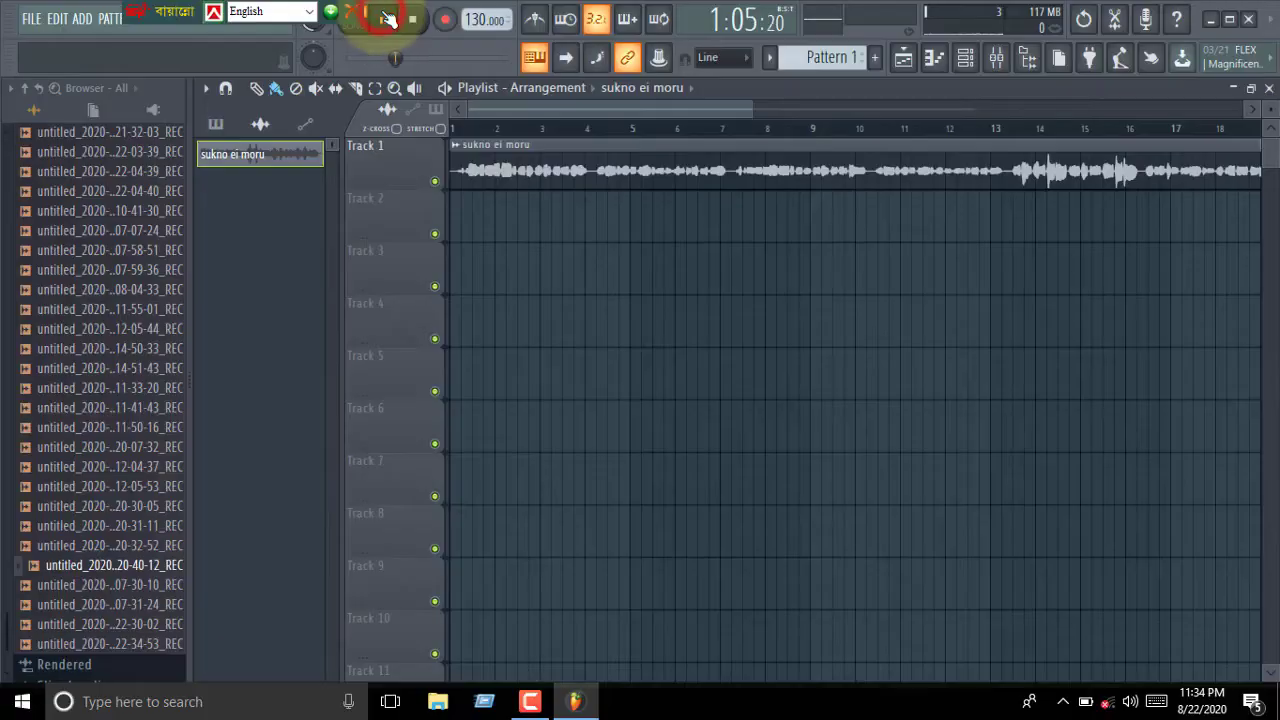
pyautogui.click(388, 18)
pyautogui.click(411, 19)
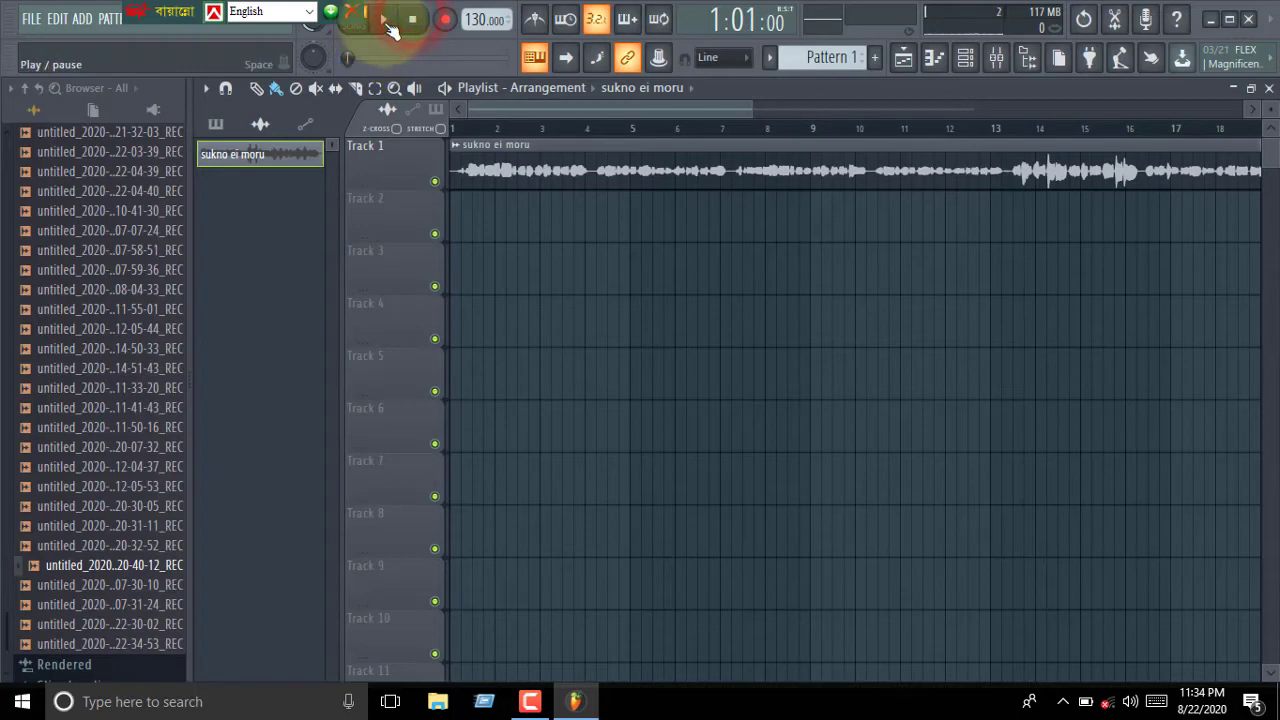
# Play the arrangement in song mode from near the start of bar 1 and pause during bar 2
pyautogui.click(463, 129)
pyautogui.moveTo(189, 11); pyautogui.dragTo(9, 11)
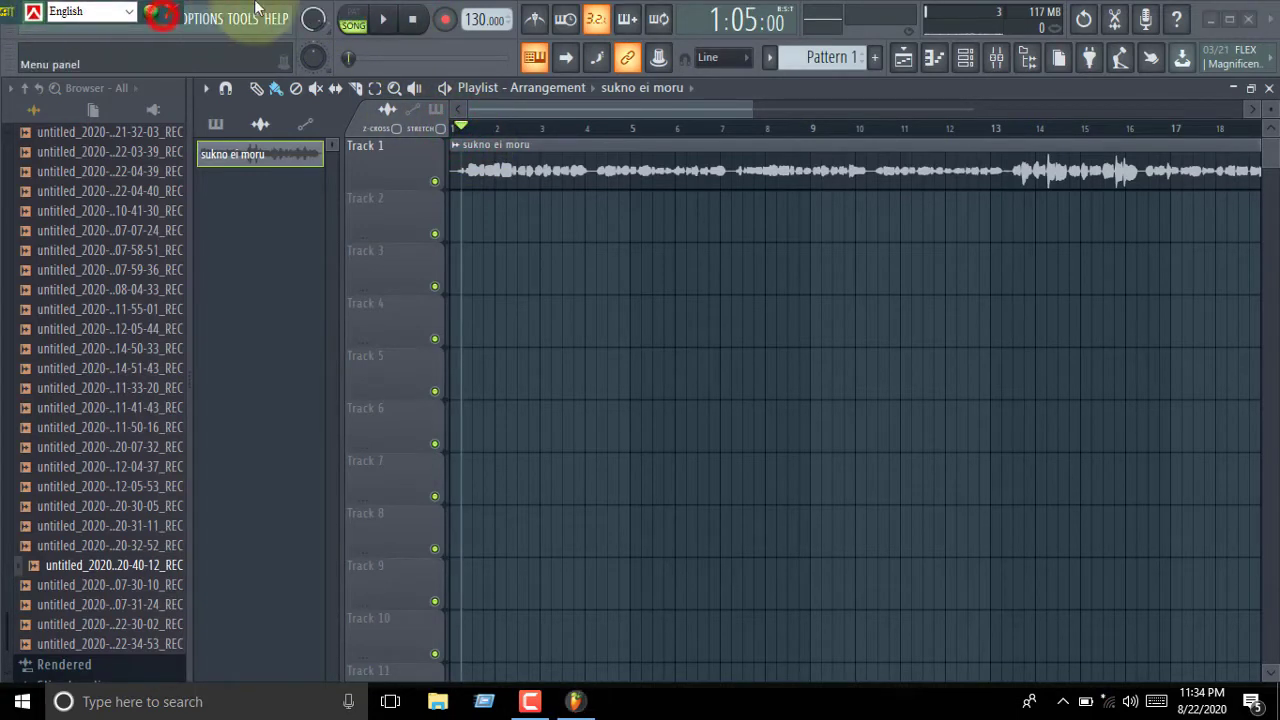
pyautogui.click(383, 20)
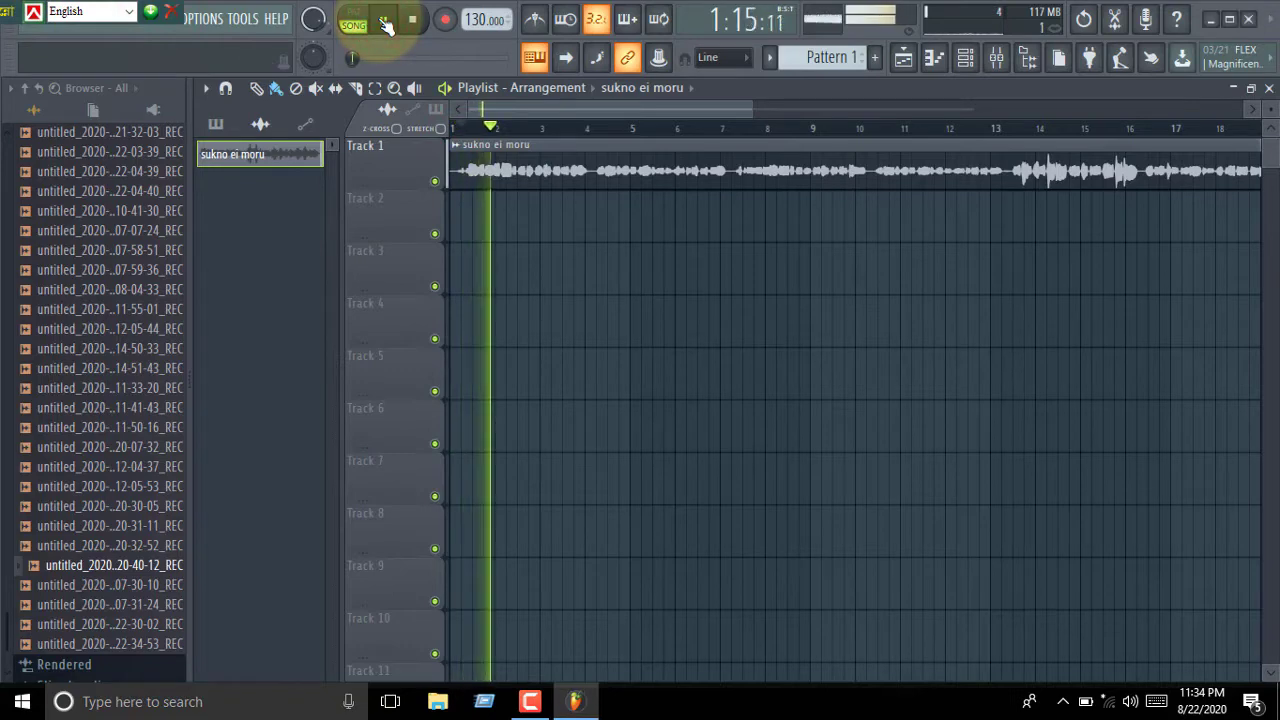
pyautogui.click(384, 21)
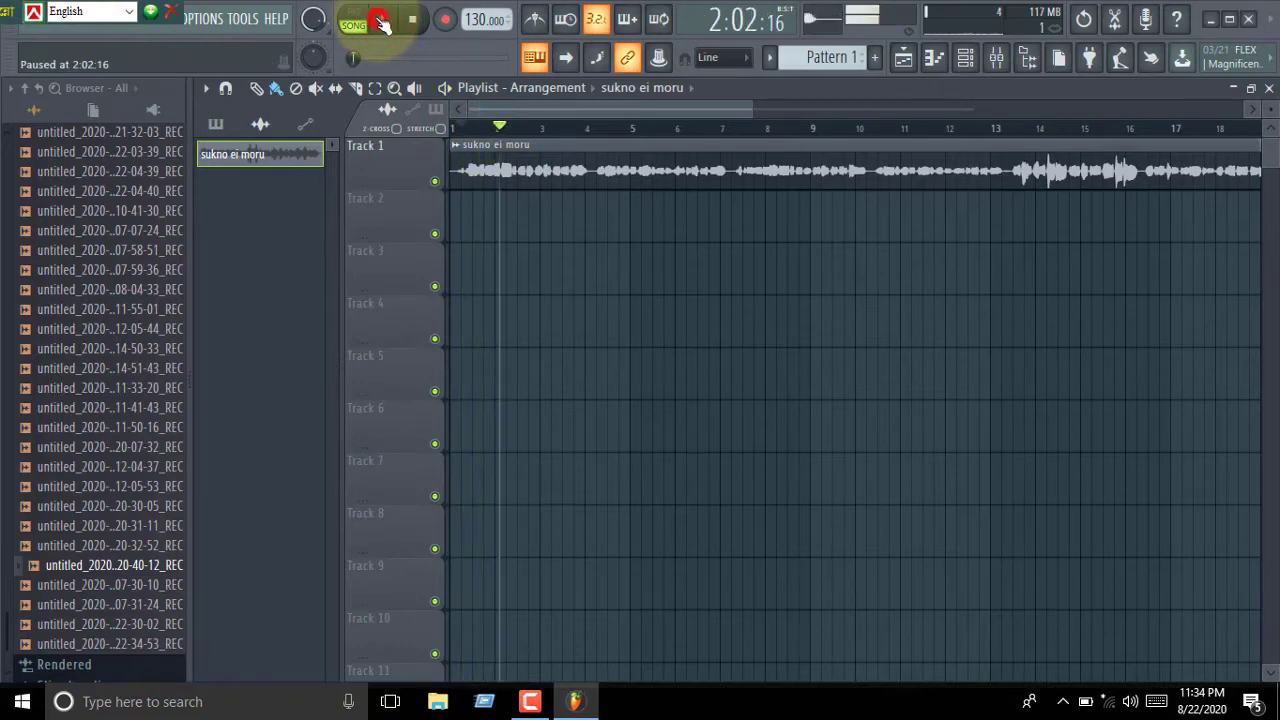
# Route the "sukno ei moru" clip to mixer track 4 and play it in the mixer to check its signal
pyautogui.doubleClick(559, 171)
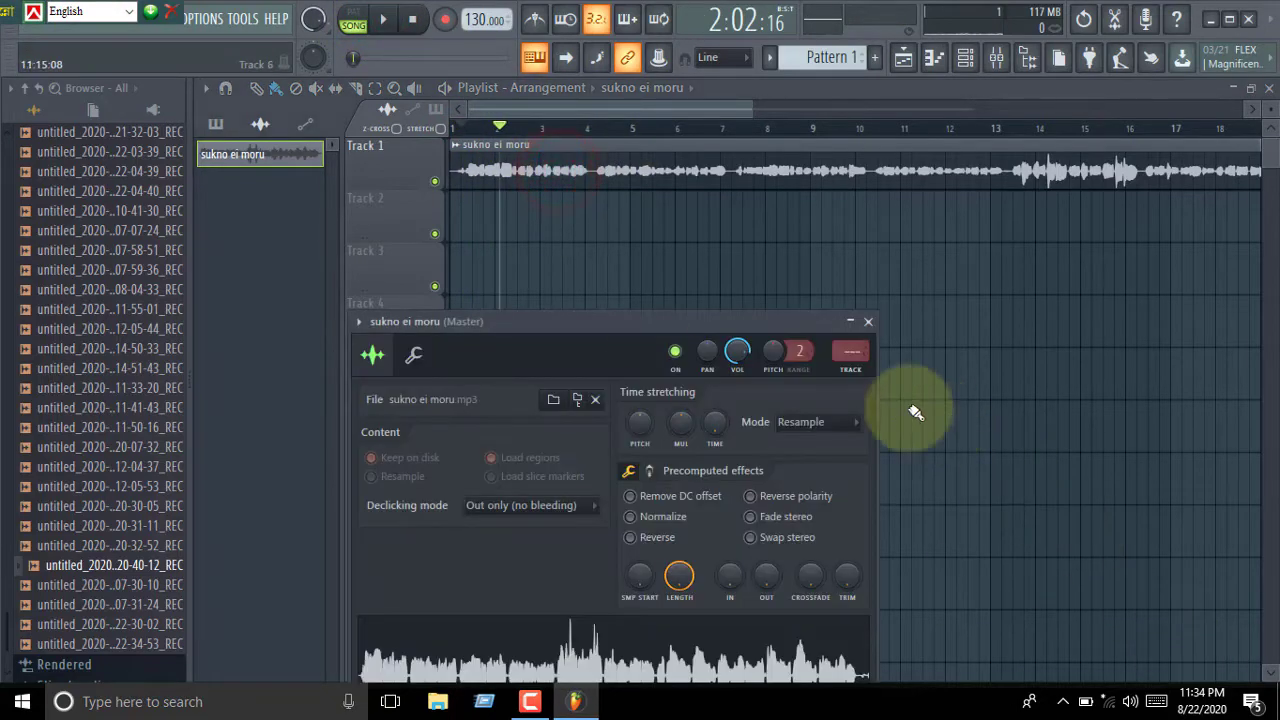
pyautogui.scroll(4, 830, 360)
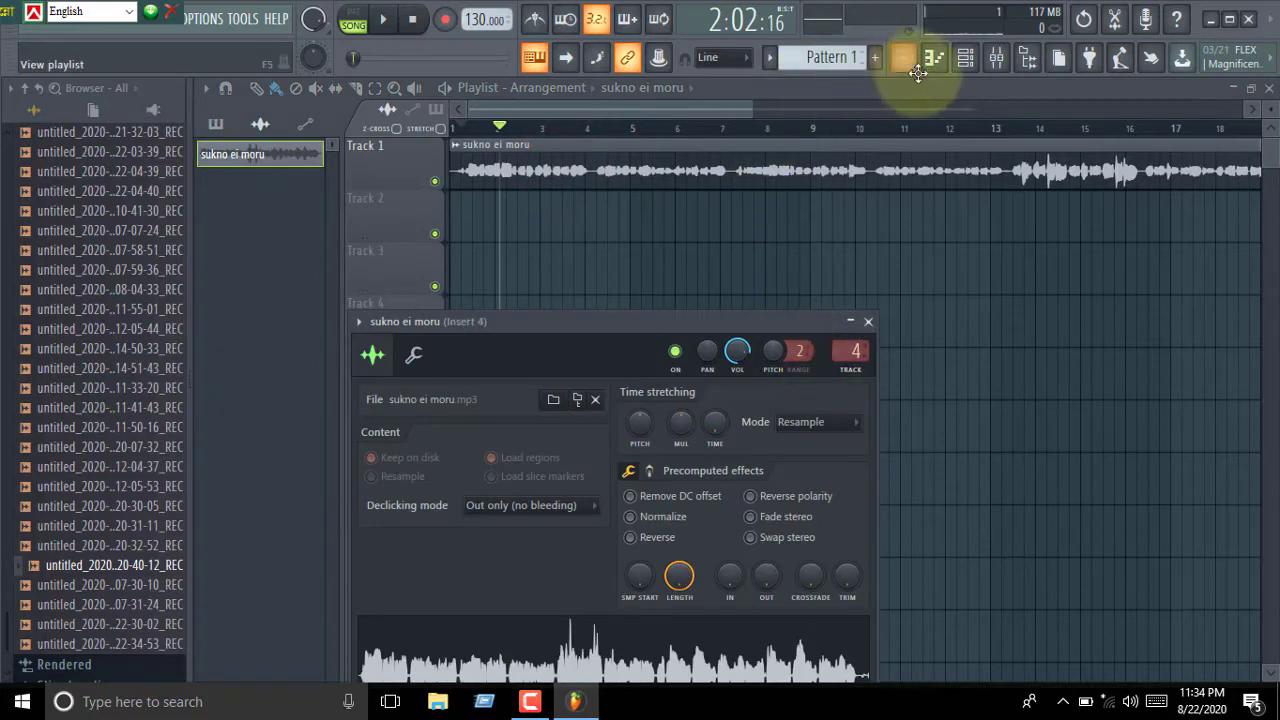
pyautogui.click(996, 57)
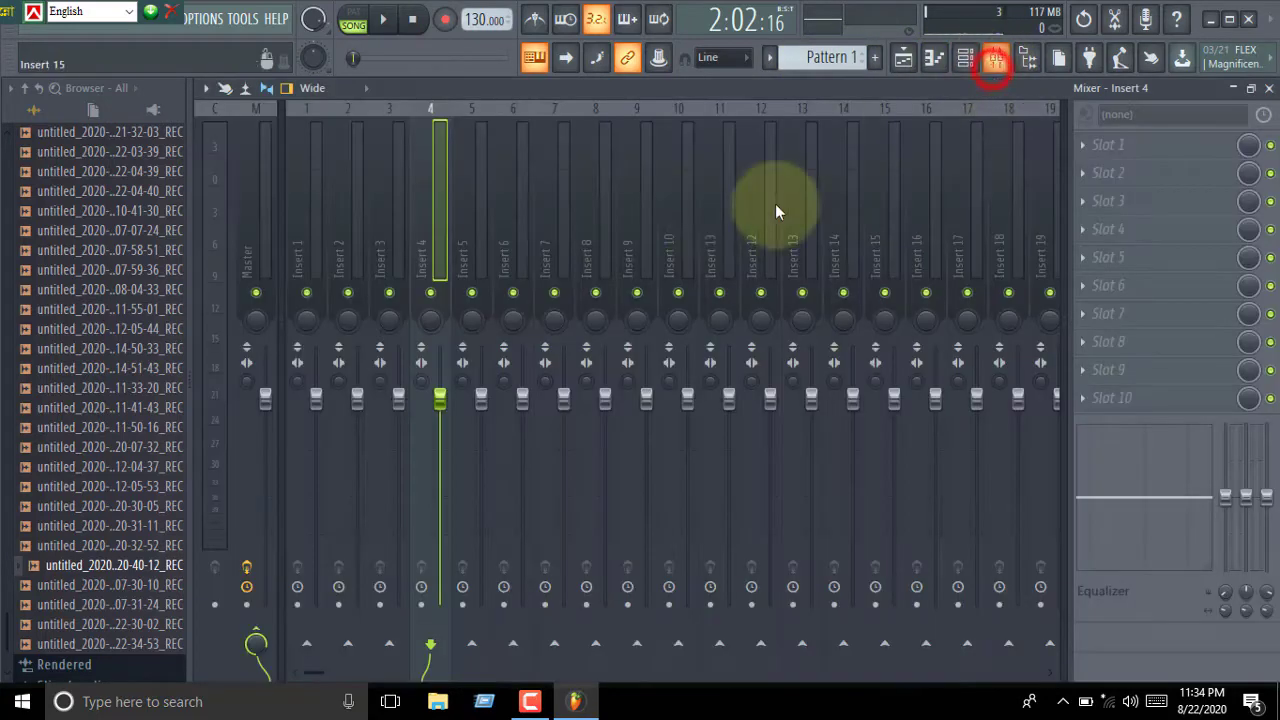
pyautogui.click(384, 20)
pyautogui.click(386, 20)
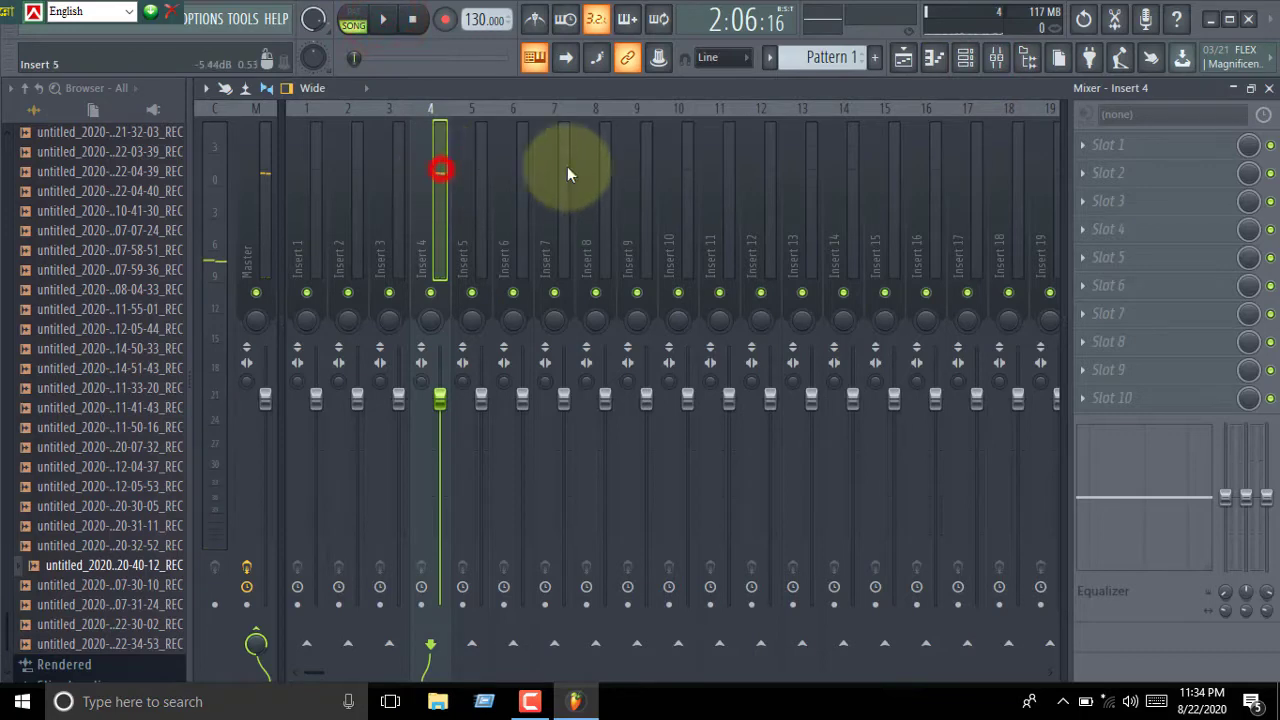
# Load Pitcher in the first effect slot of Insert 4 and play the vocal through it
pyautogui.click(1102, 145)
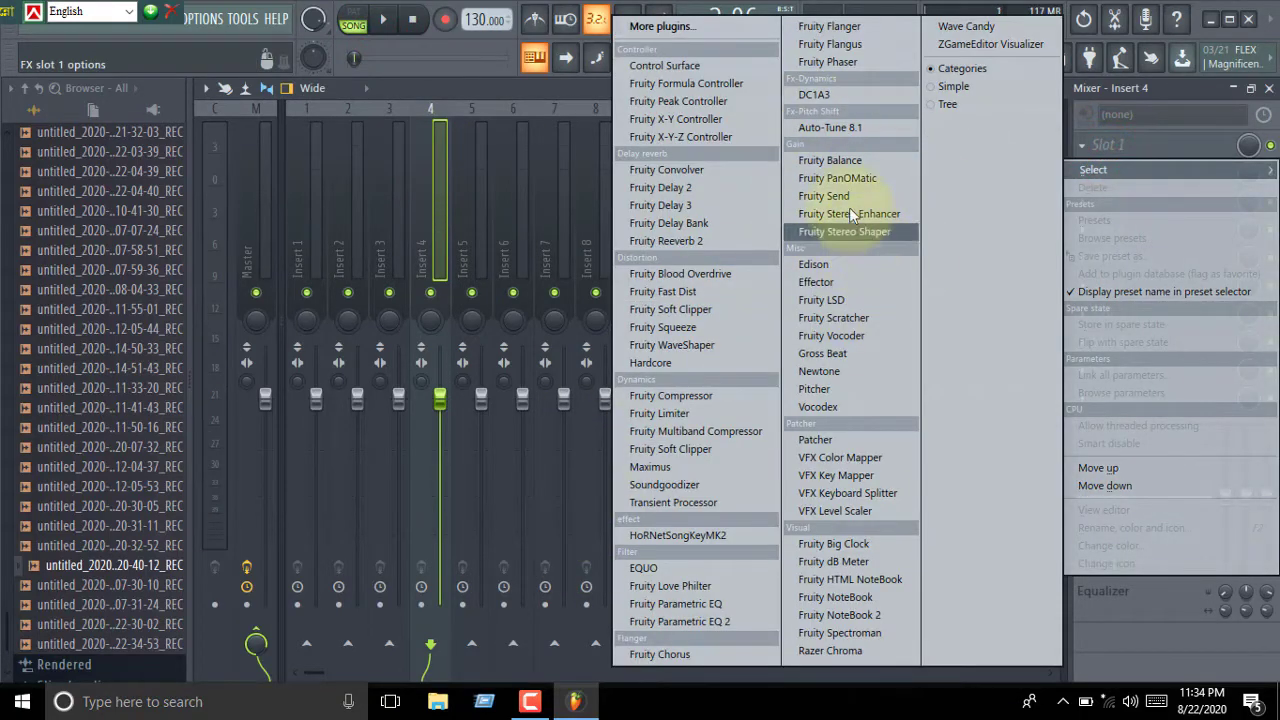
pyautogui.click(839, 390)
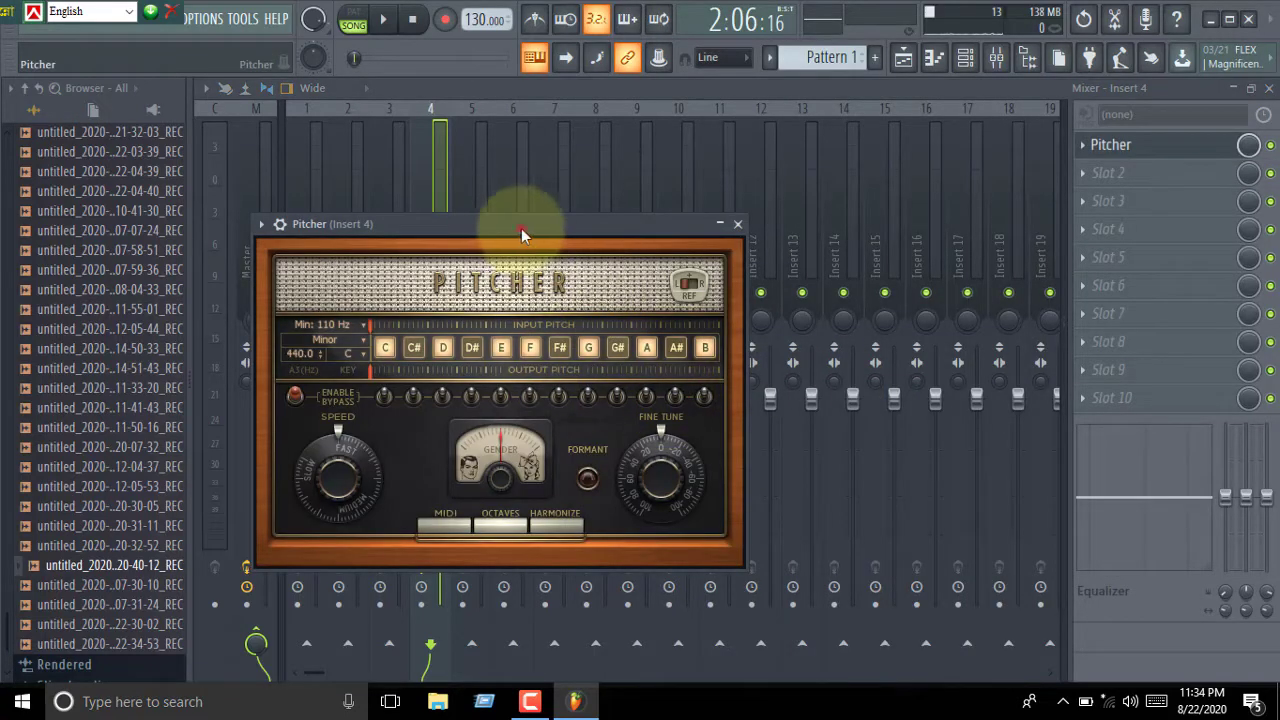
pyautogui.moveTo(515, 228); pyautogui.dragTo(785, 222)
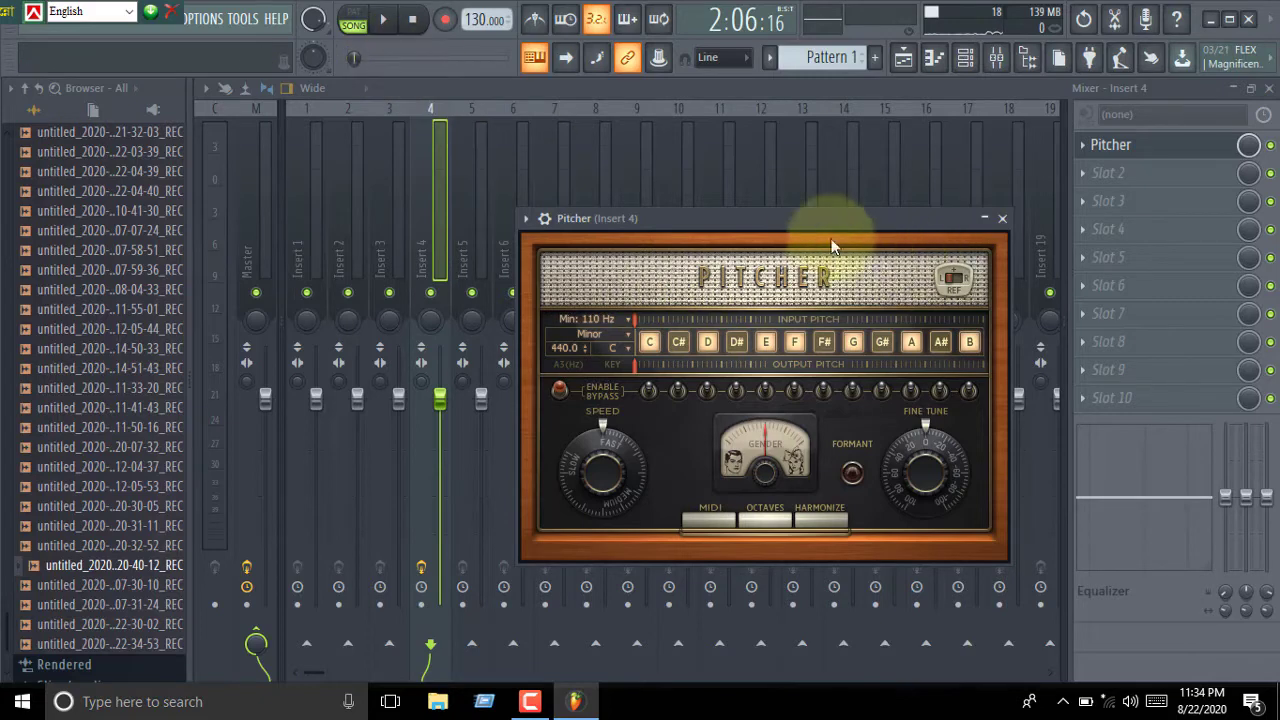
pyautogui.moveTo(803, 220); pyautogui.dragTo(825, 212)
pyautogui.click(382, 20)
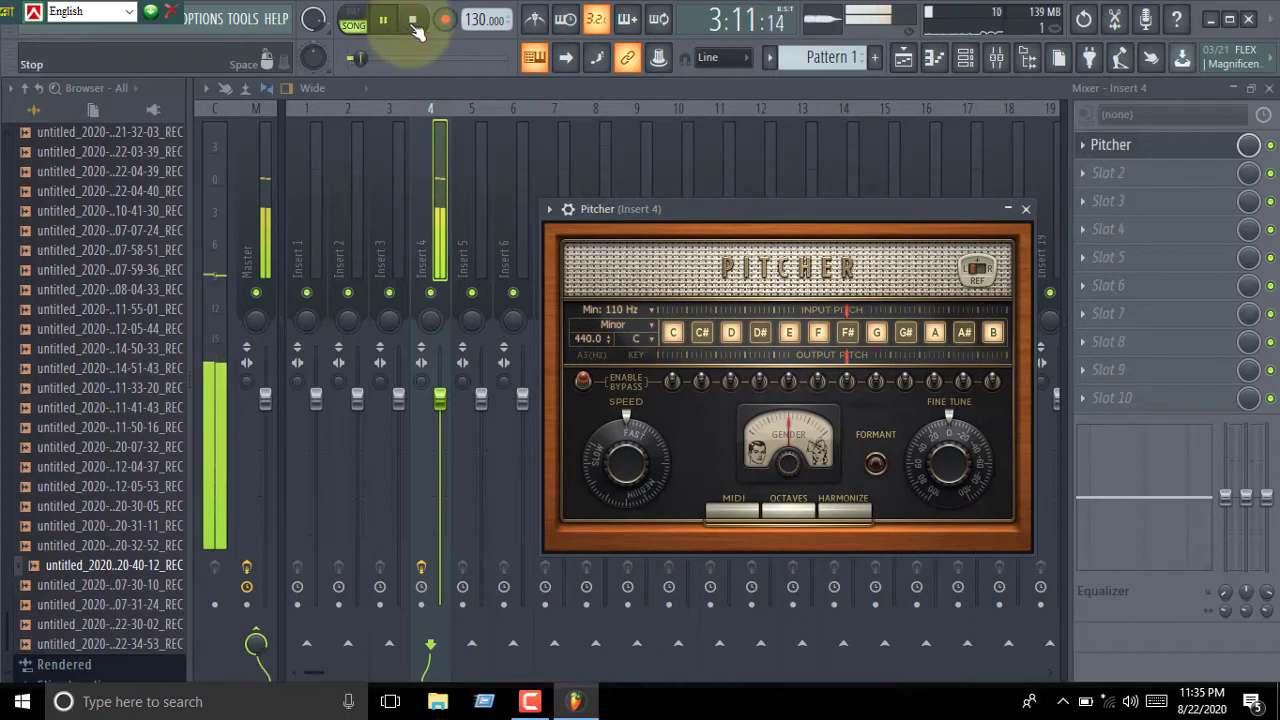
pyautogui.click(413, 22)
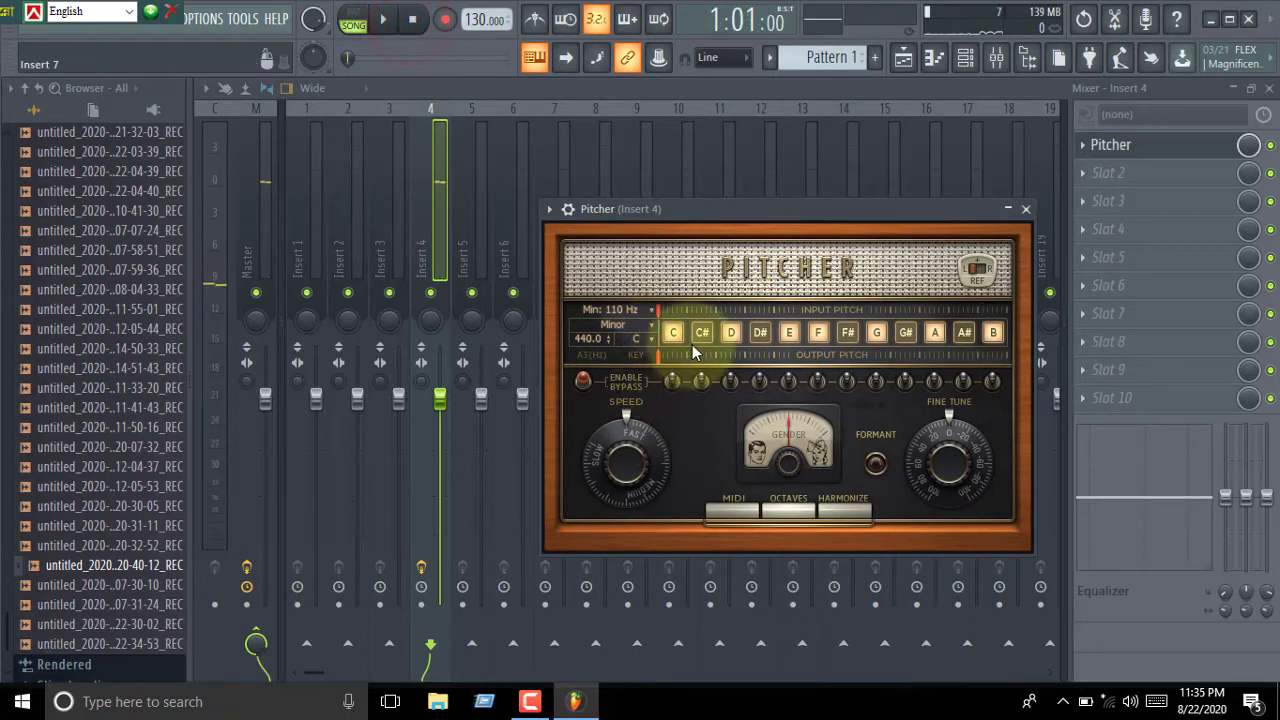
# Set Pitcher's scale to Minor and its key to C#
pyautogui.click(627, 327)
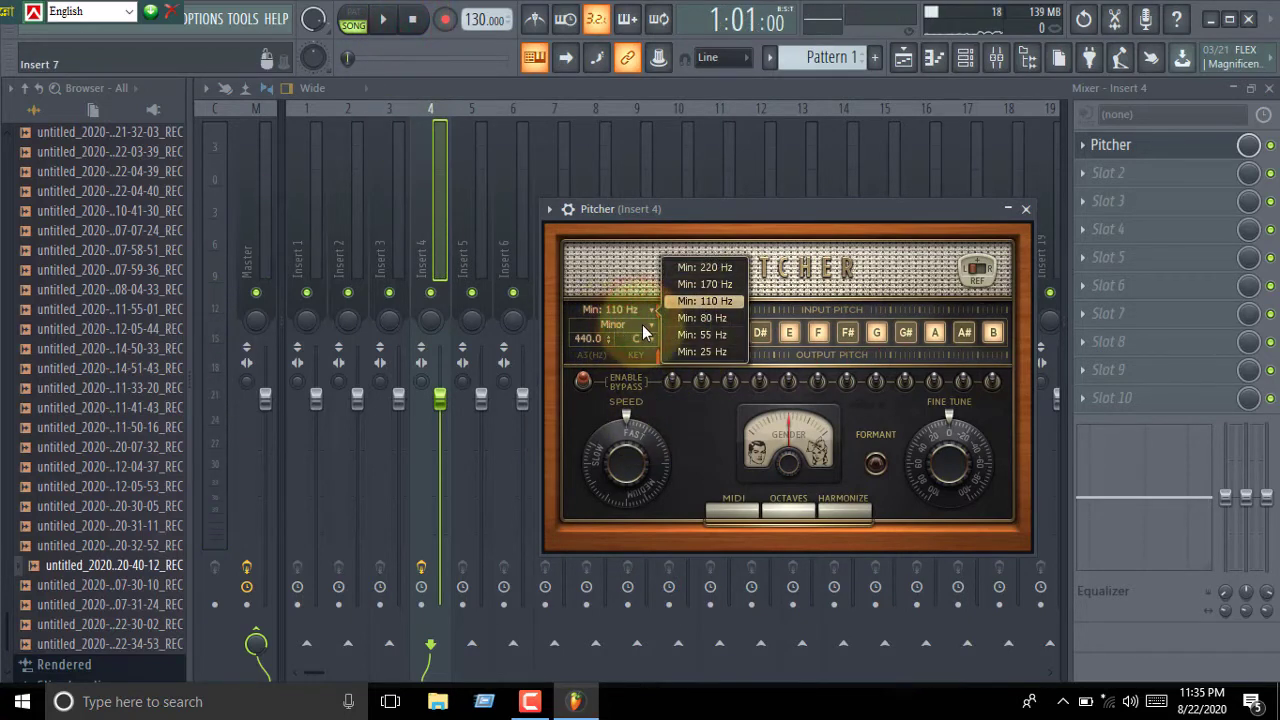
pyautogui.click(643, 332)
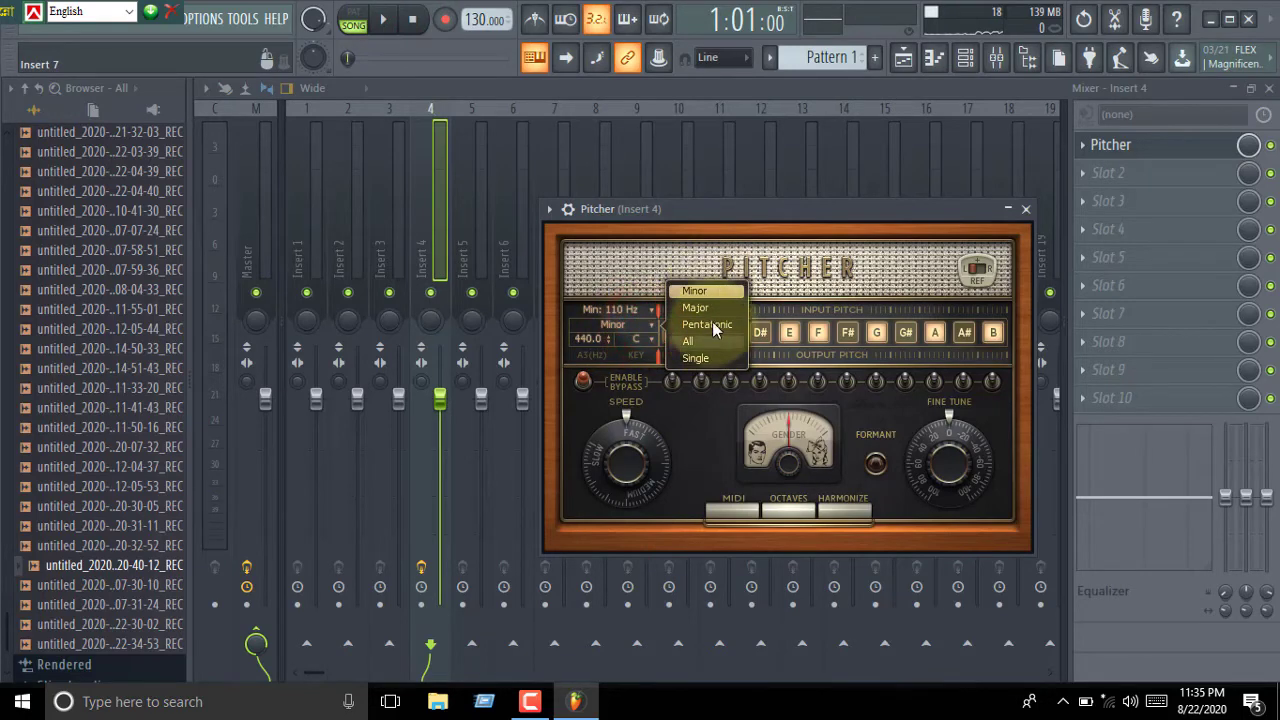
pyautogui.click(698, 291)
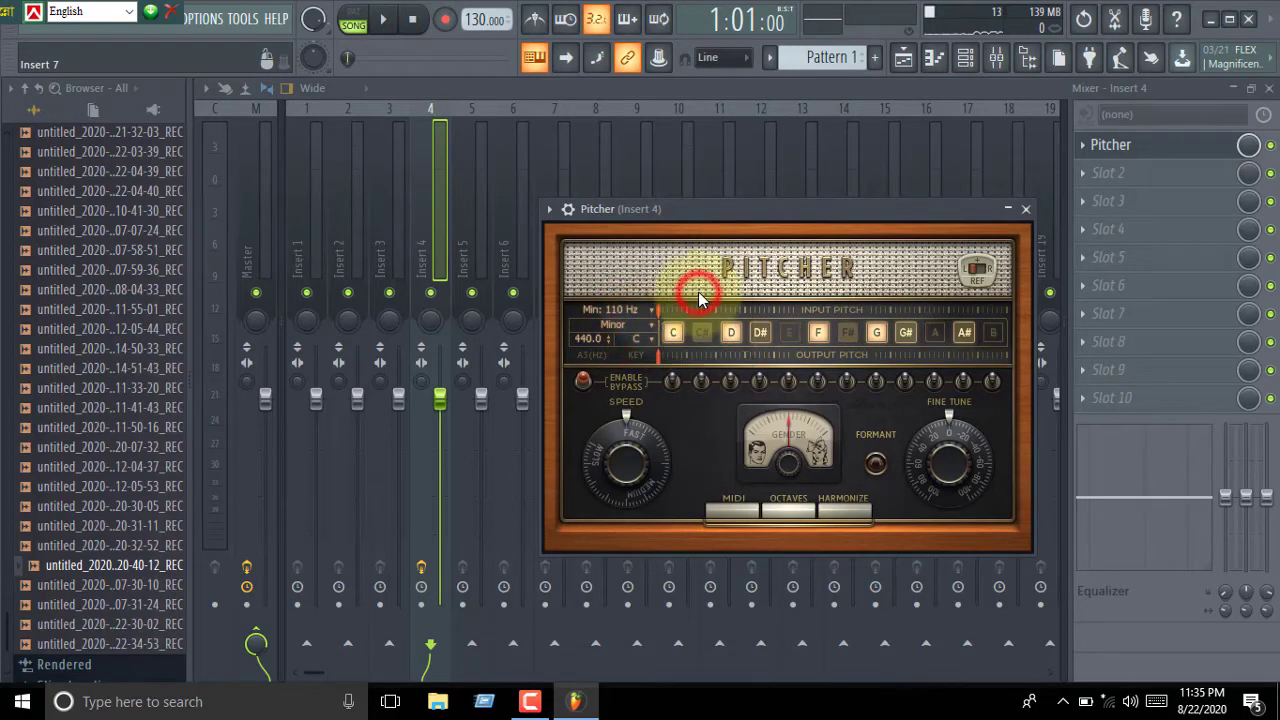
pyautogui.click(637, 340)
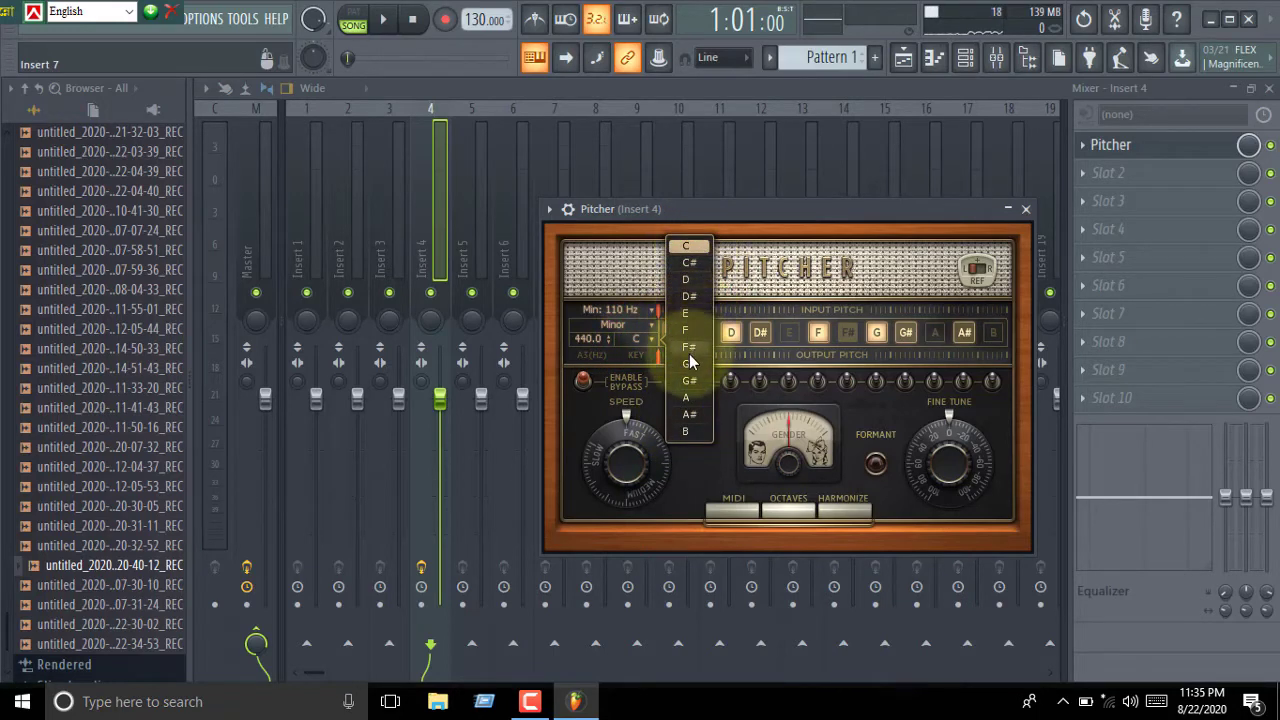
pyautogui.click(695, 263)
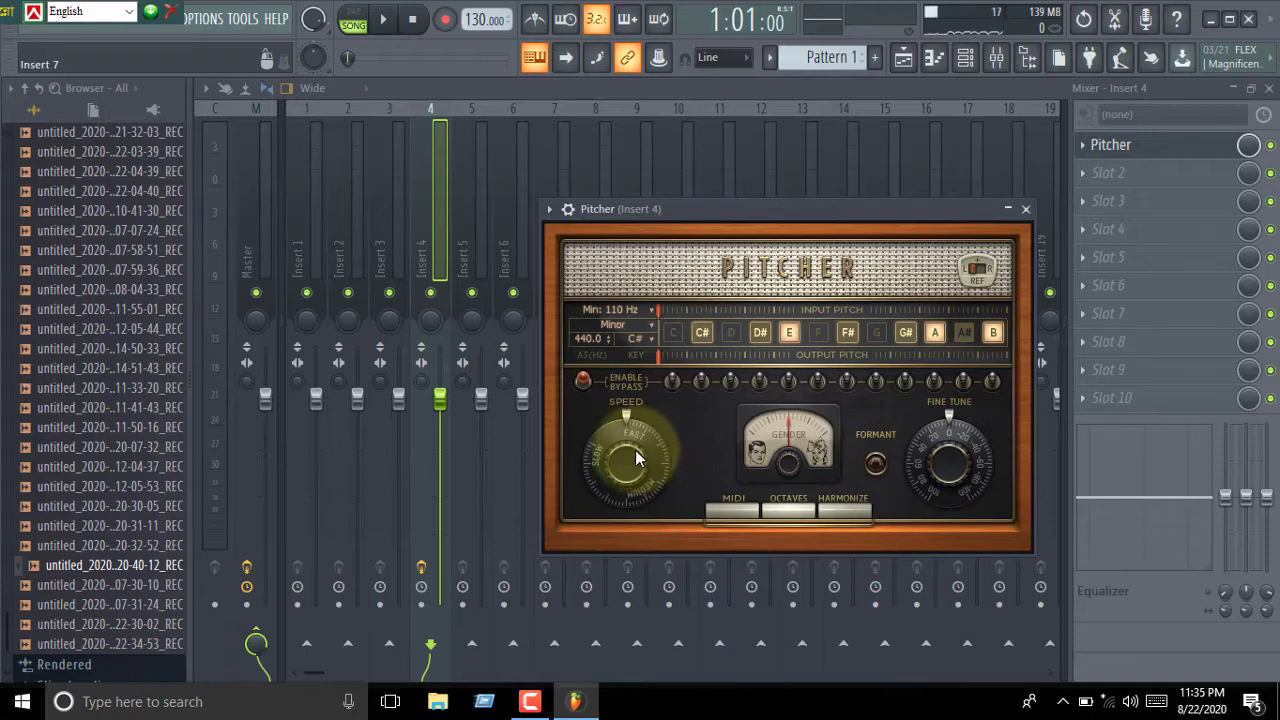
# Try slow and fast correction speeds in Pitcher while the vocal plays
pyautogui.click(388, 19)
pyautogui.moveTo(614, 457); pyautogui.dragTo(657, 700)
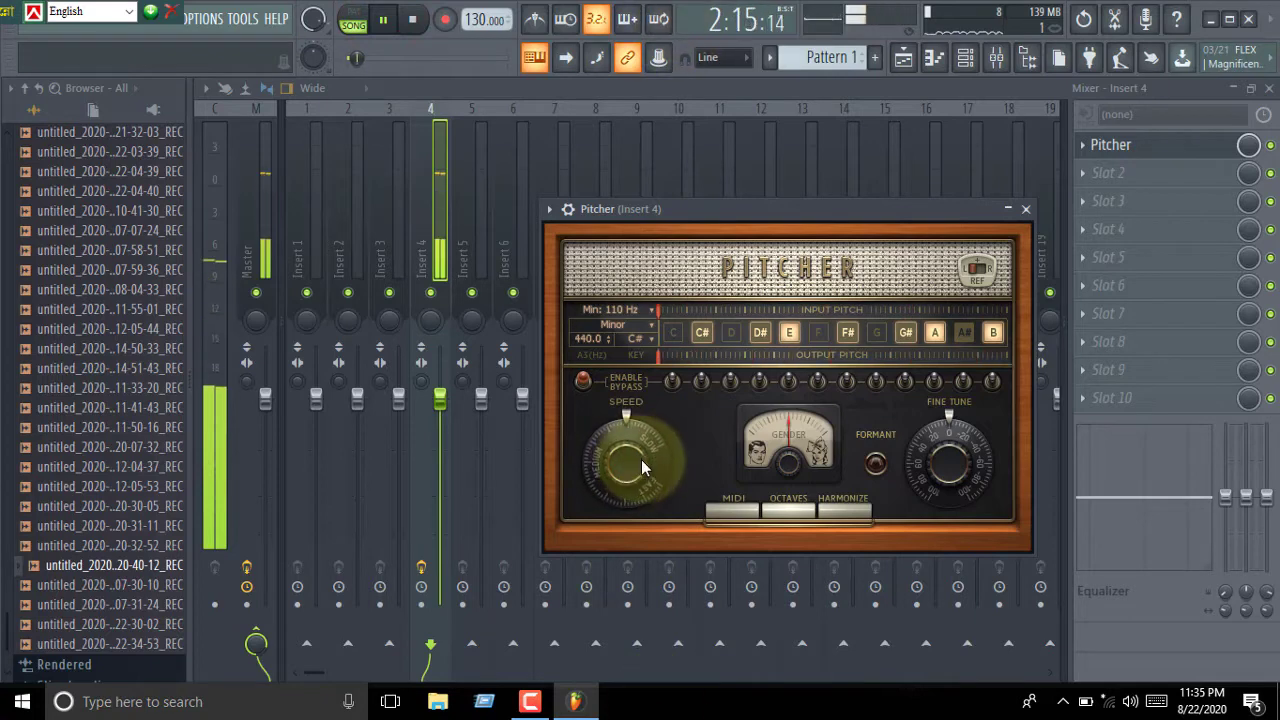
pyautogui.moveTo(643, 464); pyautogui.dragTo(609, 486)
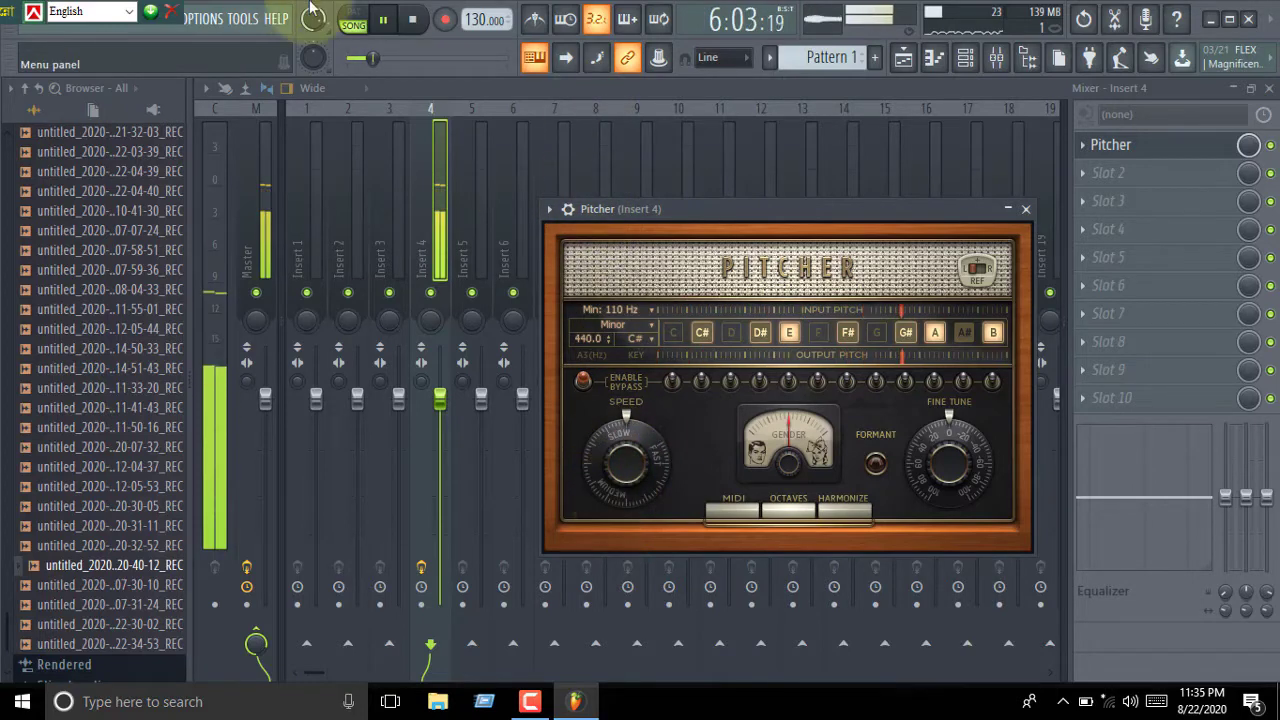
pyautogui.click(400, 18)
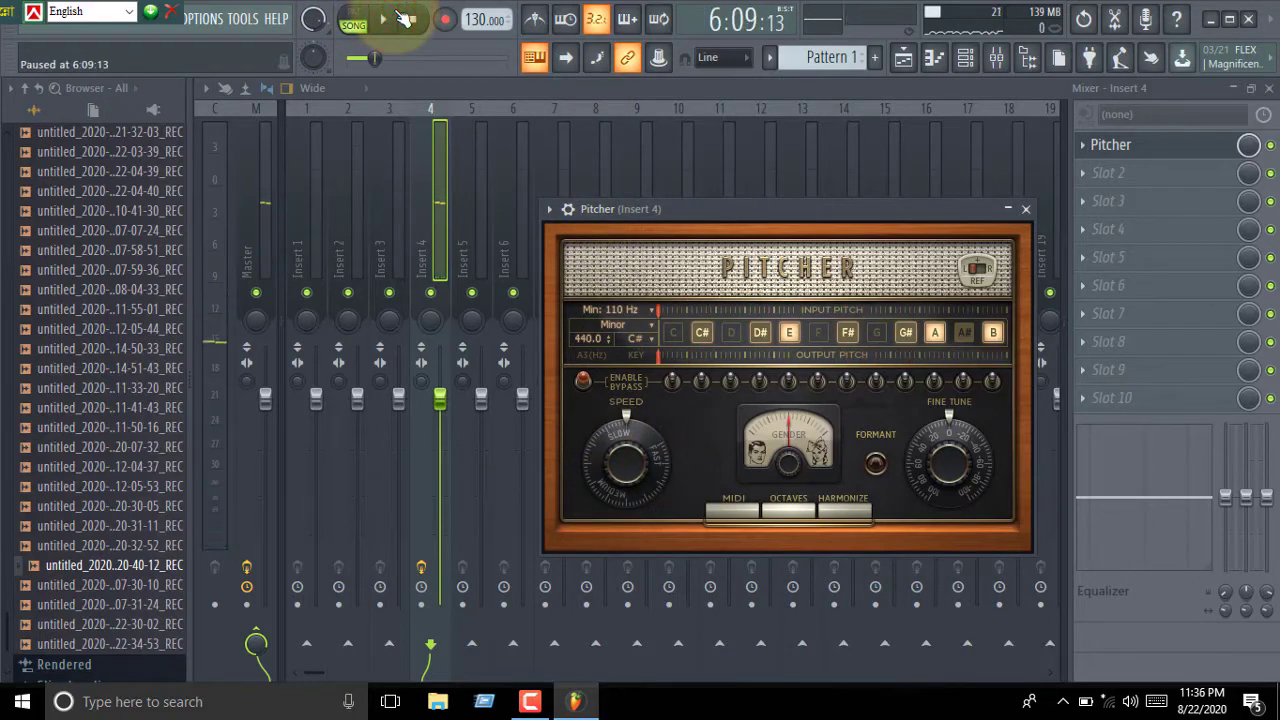
pyautogui.click(402, 19)
pyautogui.moveTo(594, 457); pyautogui.dragTo(628, 78)
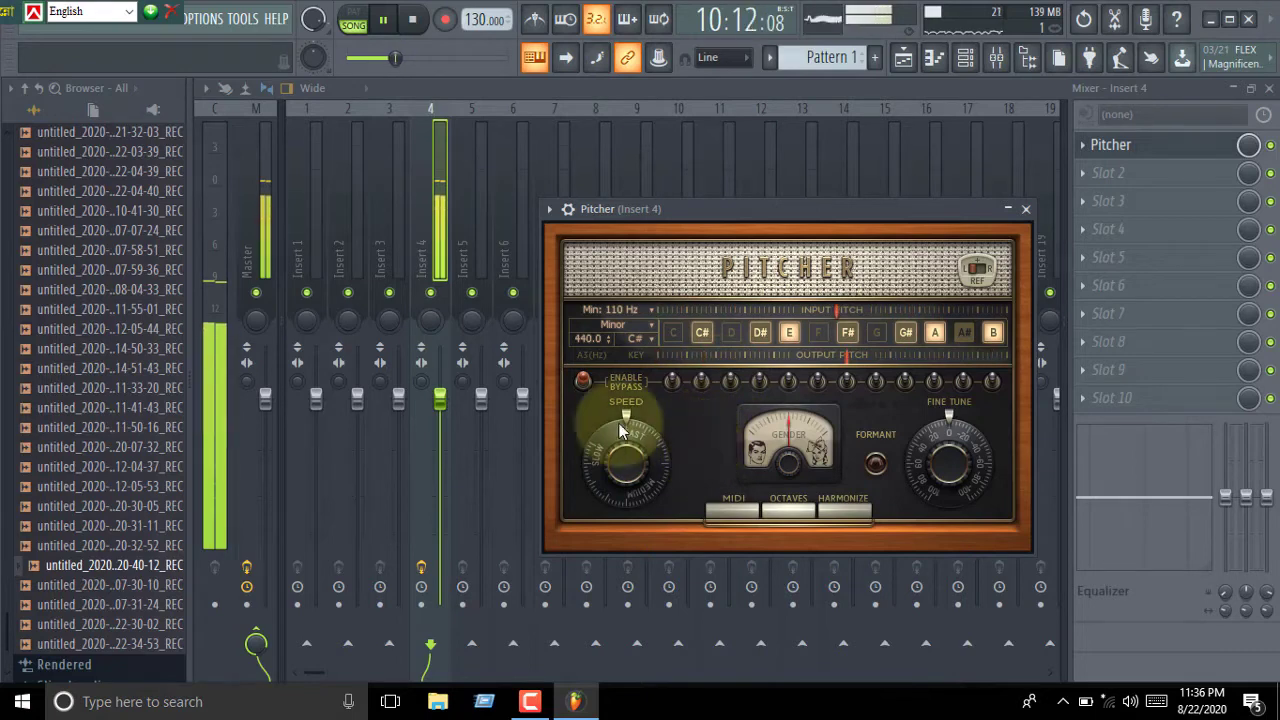
pyautogui.click(382, 19)
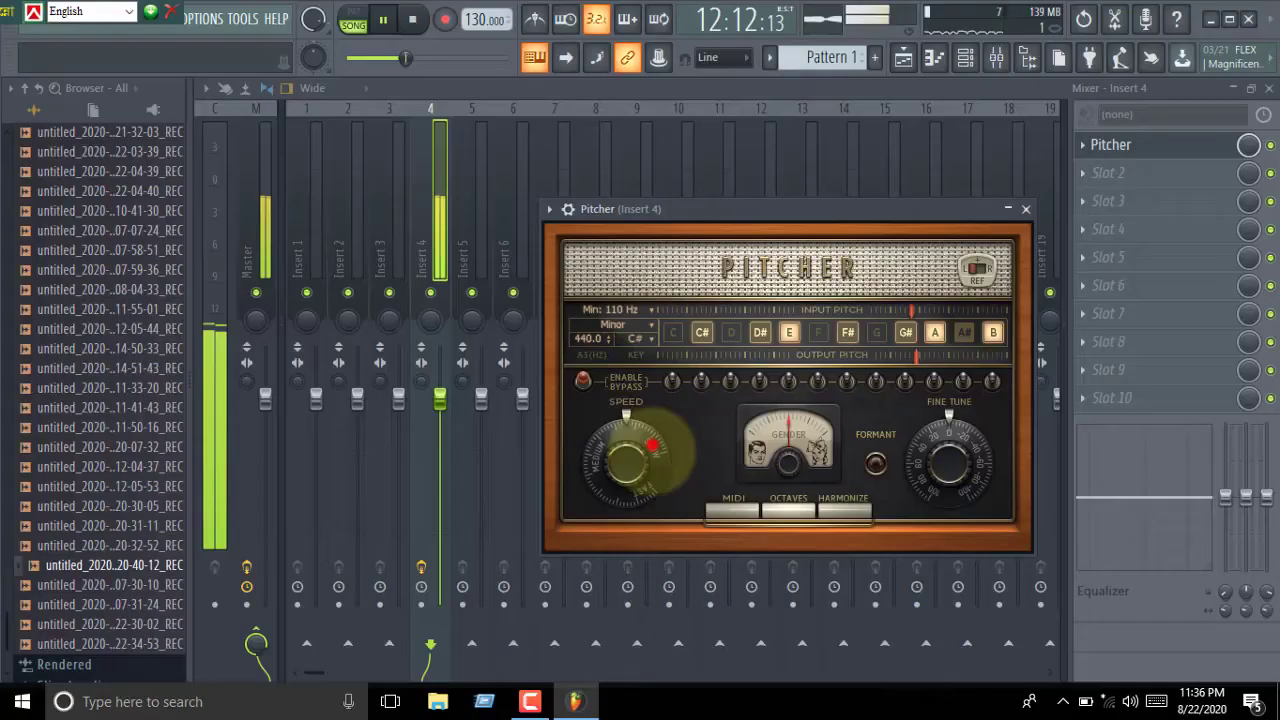
# Set Pitcher's correction speed to 43 while listening to the vocal, and pause playback
pyautogui.moveTo(651, 446)
pyautogui.mouseDown()
pyautogui.moveTo(628, 458)
pyautogui.moveTo(641, 458)
pyautogui.moveTo(640, 439)
pyautogui.moveTo(630, 460)
pyautogui.mouseUp()
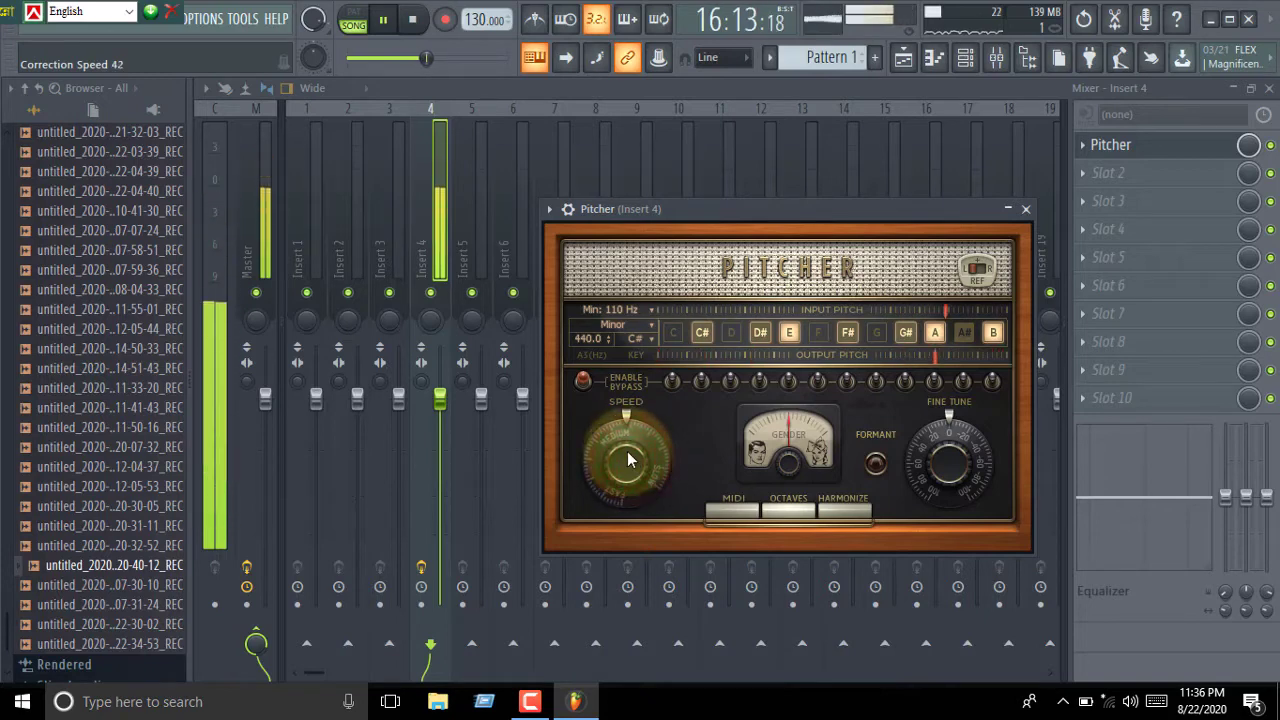
pyautogui.click(412, 19)
pyautogui.click(383, 19)
pyautogui.moveTo(615, 455); pyautogui.dragTo(615, 462)
pyautogui.moveTo(620, 455); pyautogui.dragTo(612, 465)
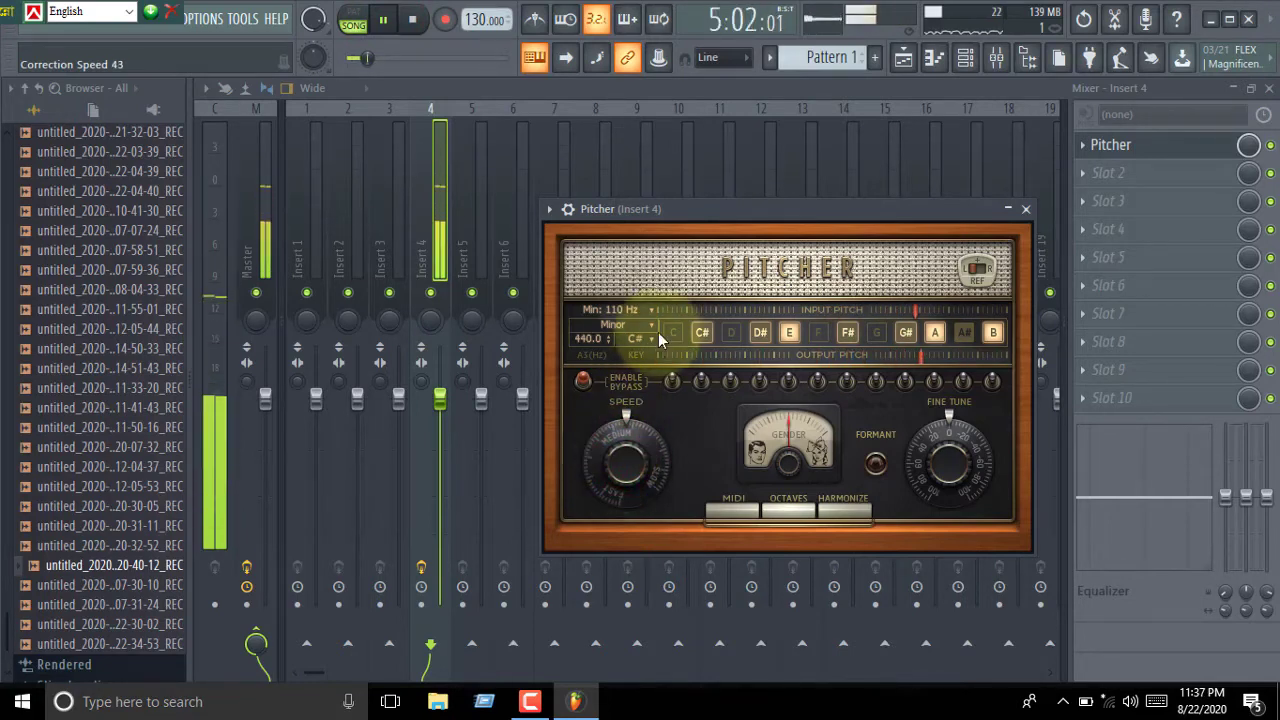
pyautogui.click(380, 22)
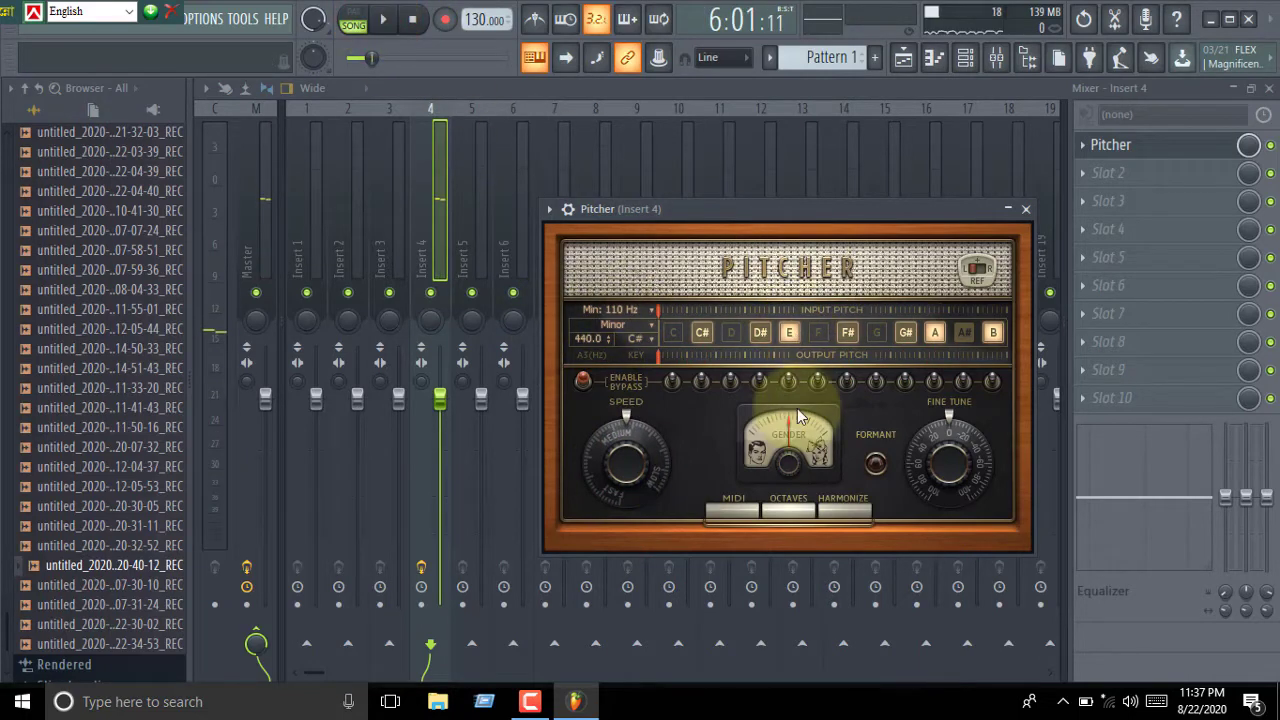
# Adjust Pitcher's Gender control, leaving it well toward the male side
pyautogui.click(796, 440)
pyautogui.moveTo(795, 440); pyautogui.dragTo(791, 463)
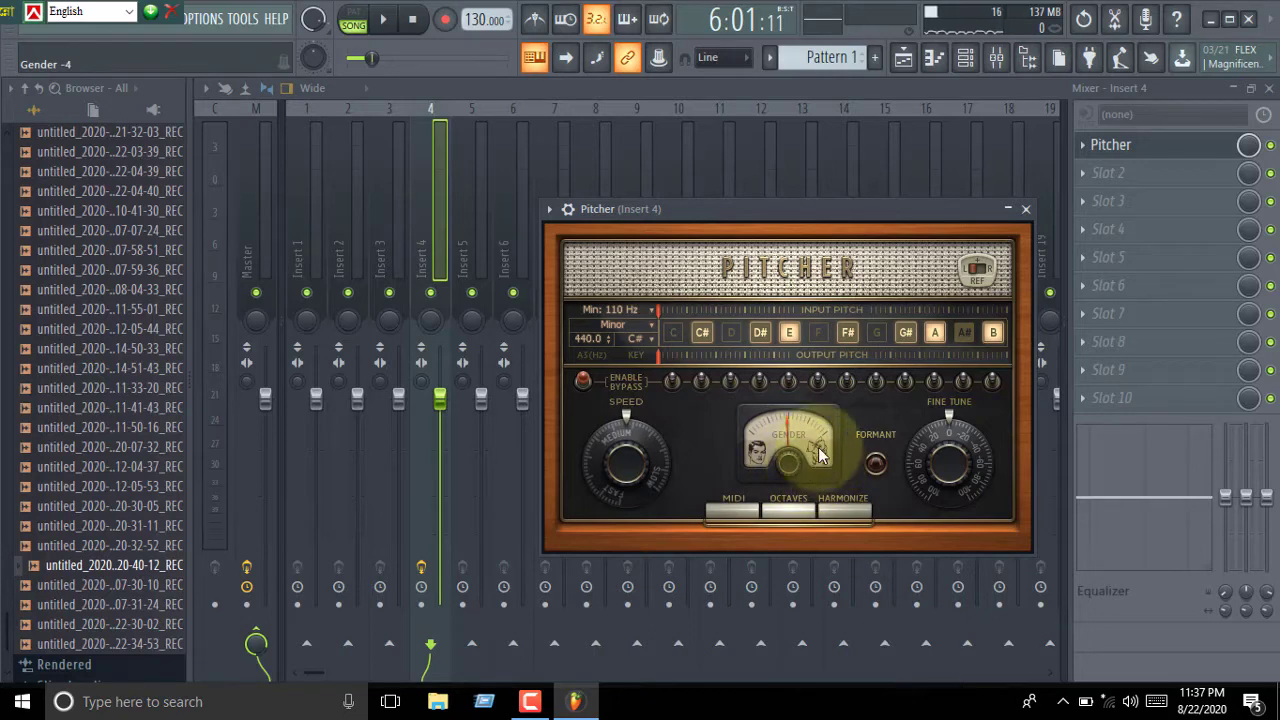
pyautogui.moveTo(794, 430); pyautogui.dragTo(943, 251)
pyautogui.moveTo(800, 467); pyautogui.dragTo(1226, 582)
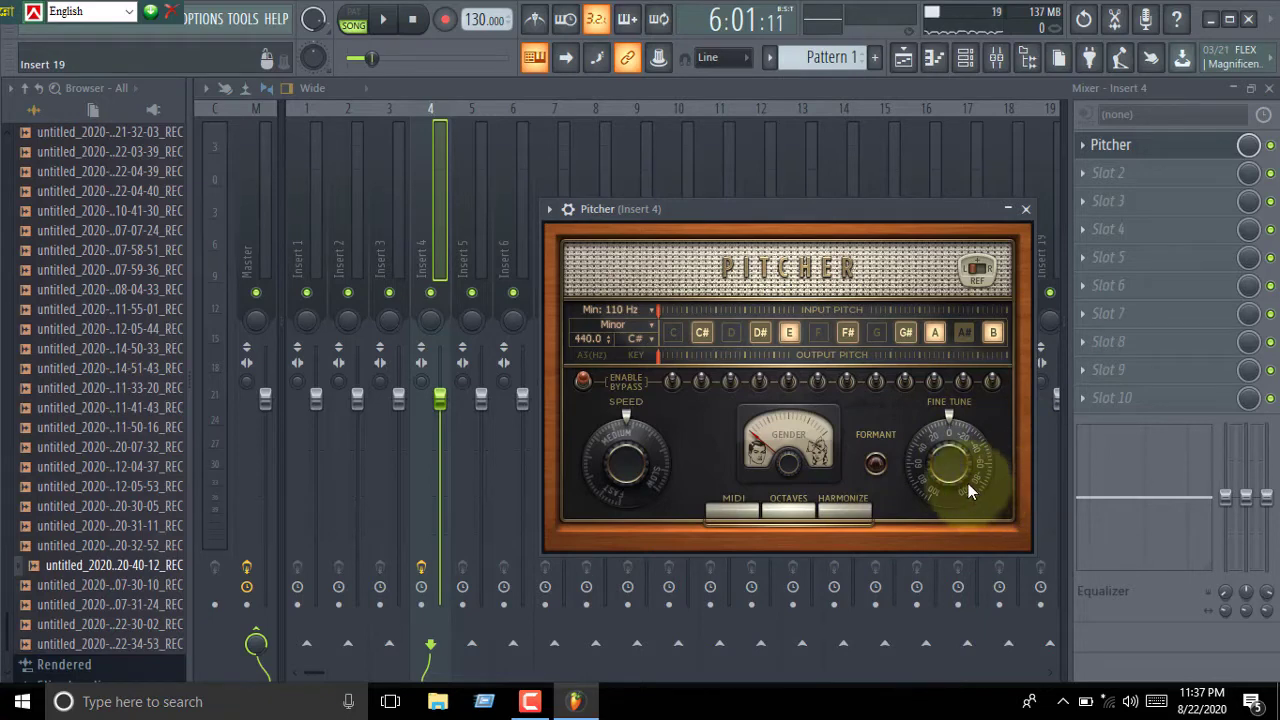
# Try Pitcher's Fine Tune down to -100 during playback, return it to 0 and pause
pyautogui.click(383, 19)
pyautogui.moveTo(975, 462); pyautogui.dragTo(920, 129)
pyautogui.moveTo(960, 462); pyautogui.dragTo(1000, 51)
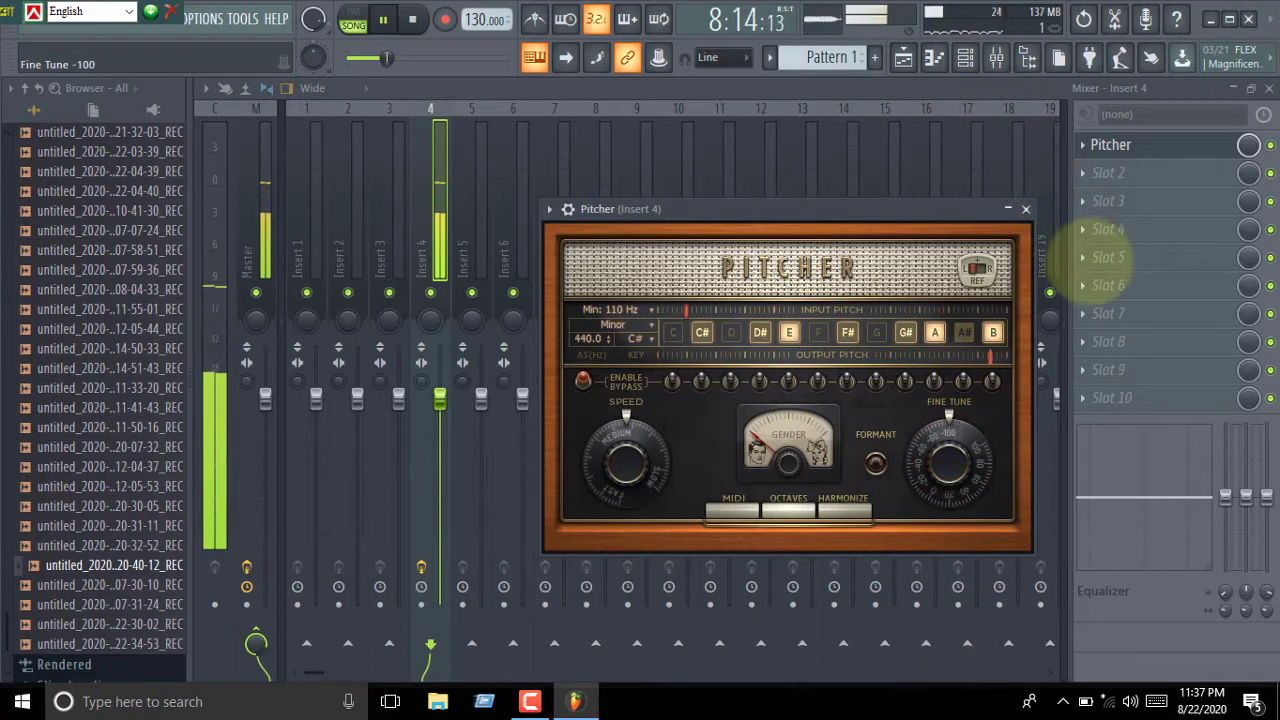
pyautogui.moveTo(945, 460); pyautogui.dragTo(903, 257)
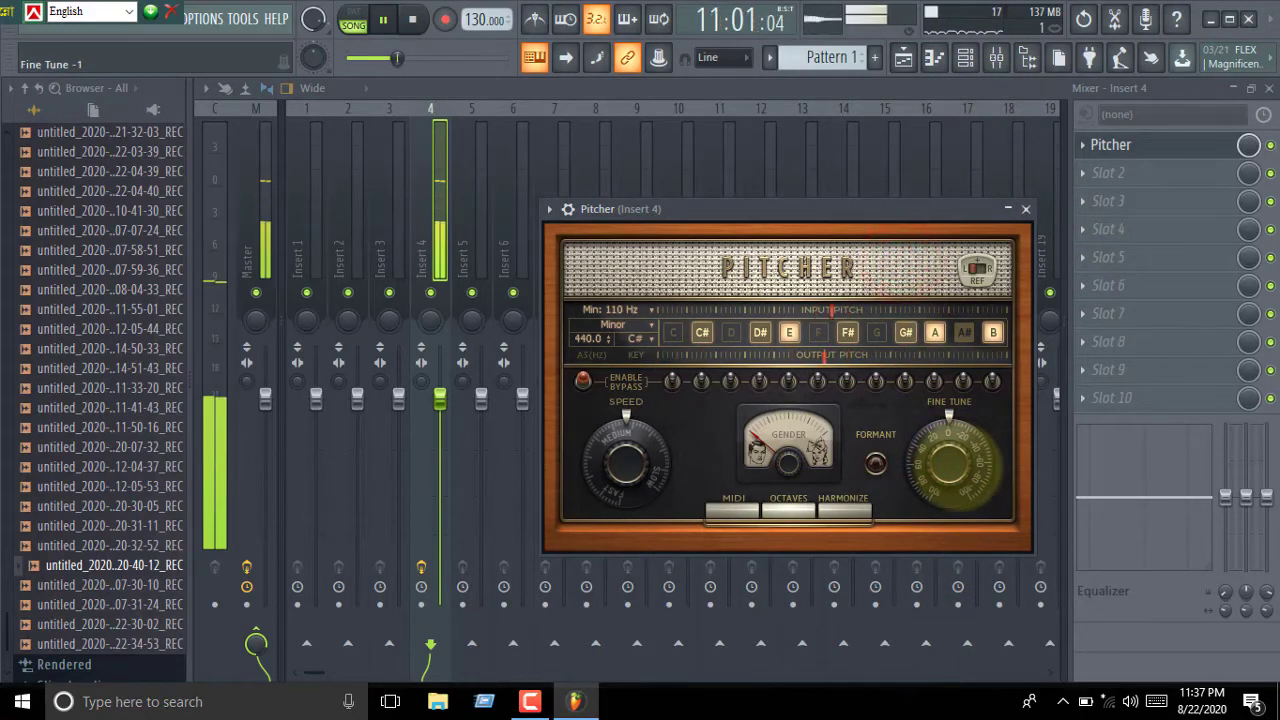
pyautogui.moveTo(956, 455); pyautogui.dragTo(956, 453)
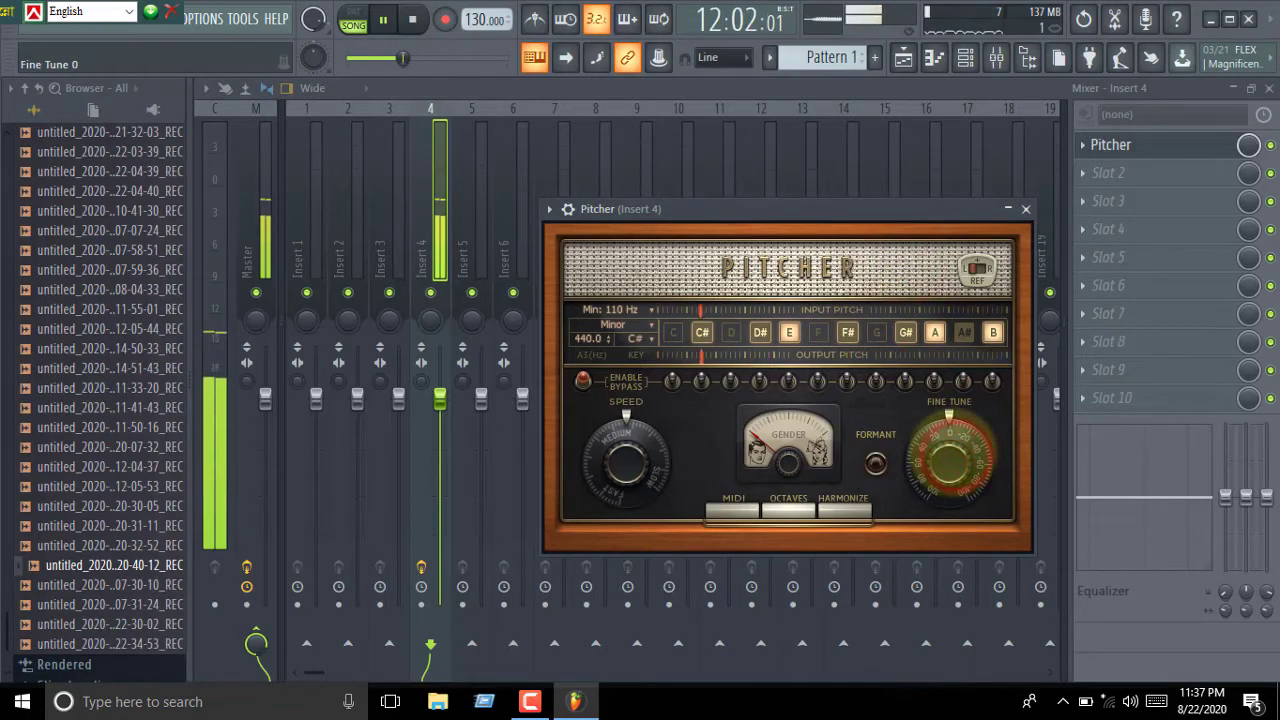
pyautogui.click(383, 19)
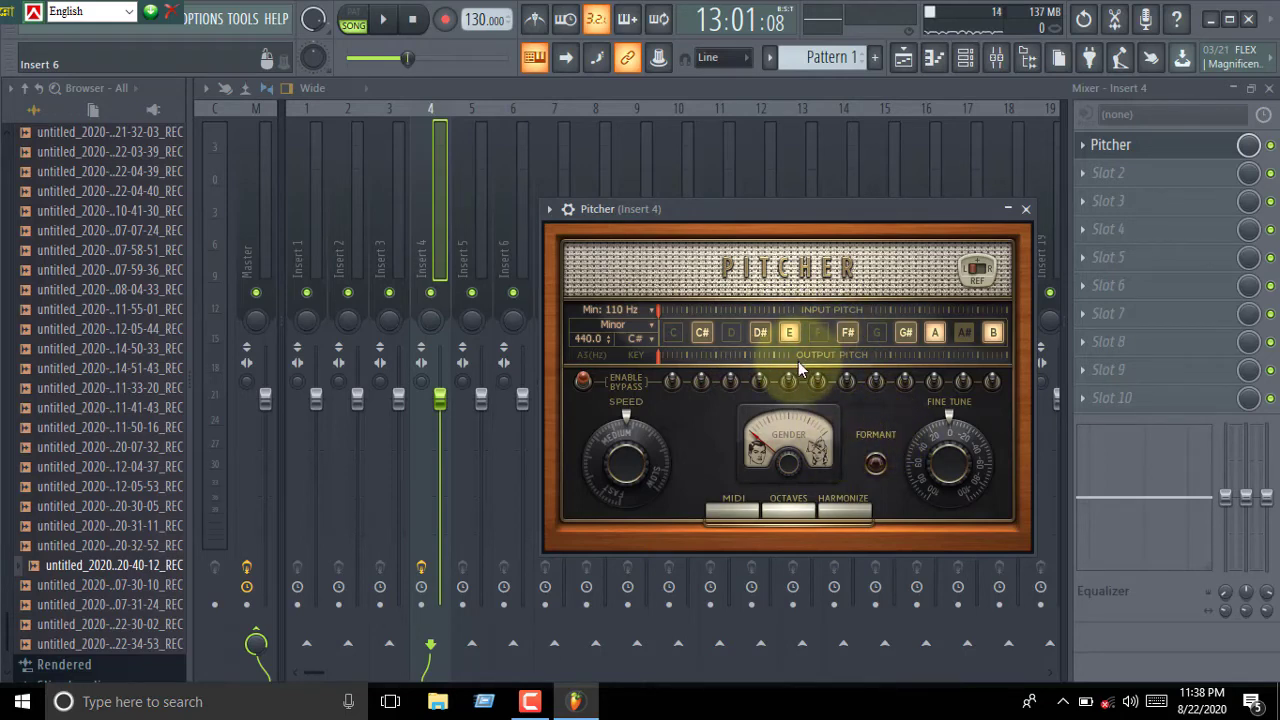
# Bypass the C, D, F, G and A# notes in Pitcher, and toggle the bypass of C#
pyautogui.click(671, 381)
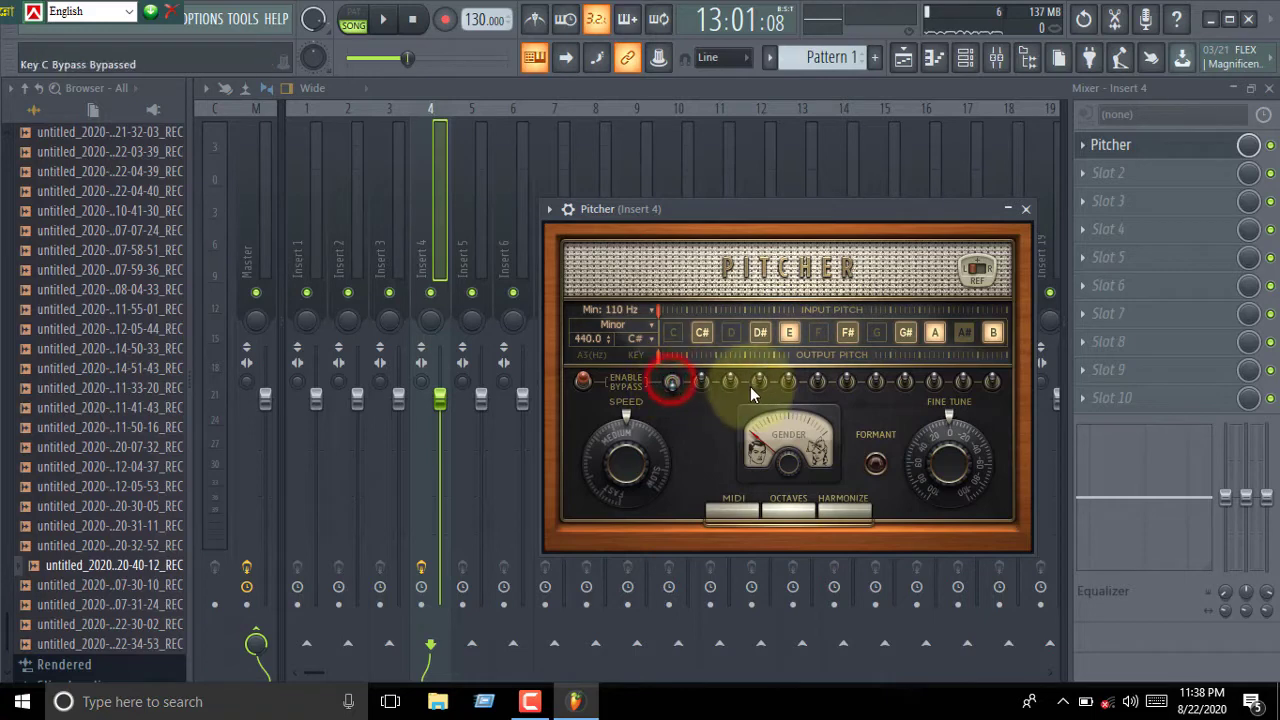
pyautogui.click(730, 381)
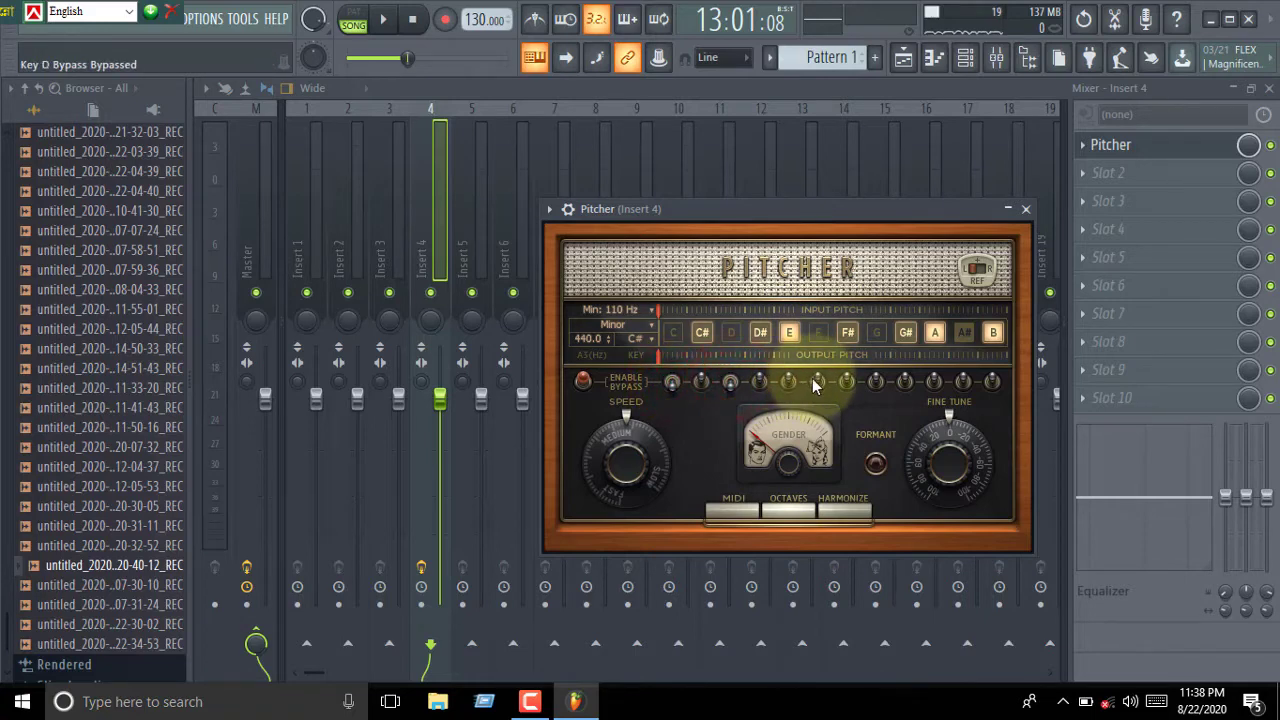
pyautogui.click(817, 381)
pyautogui.click(876, 381)
pyautogui.click(962, 381)
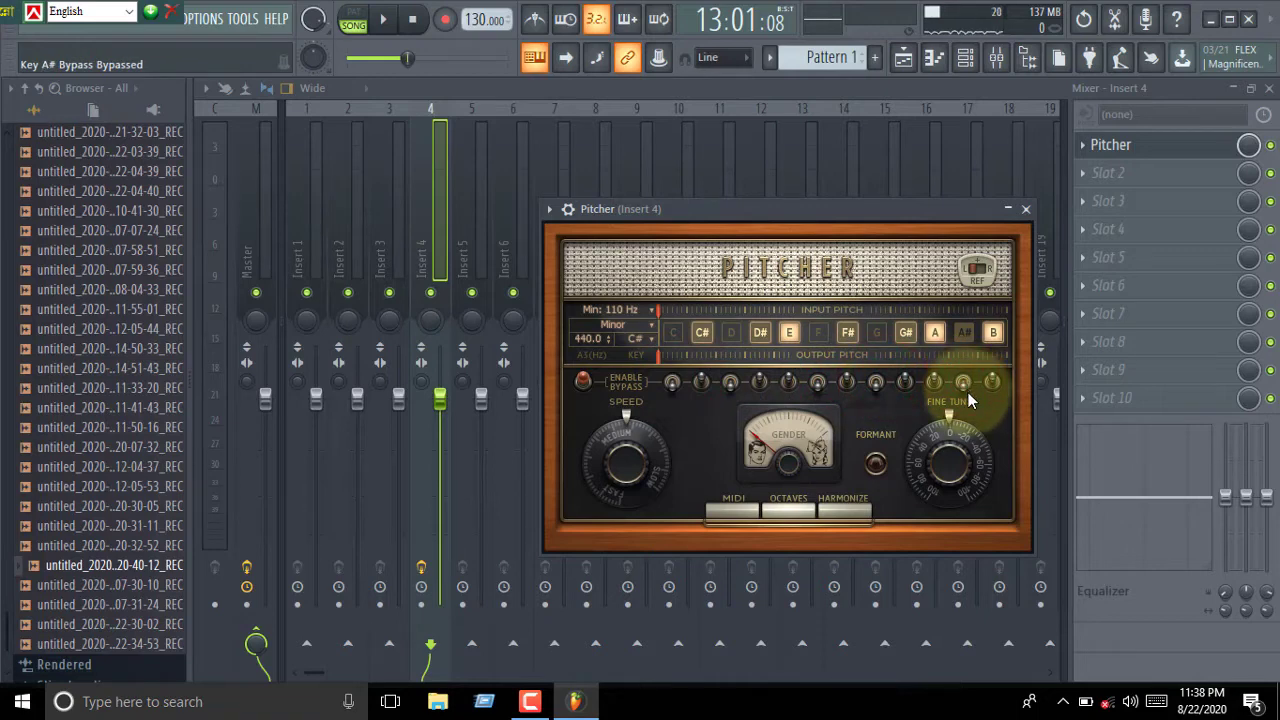
pyautogui.click(700, 383)
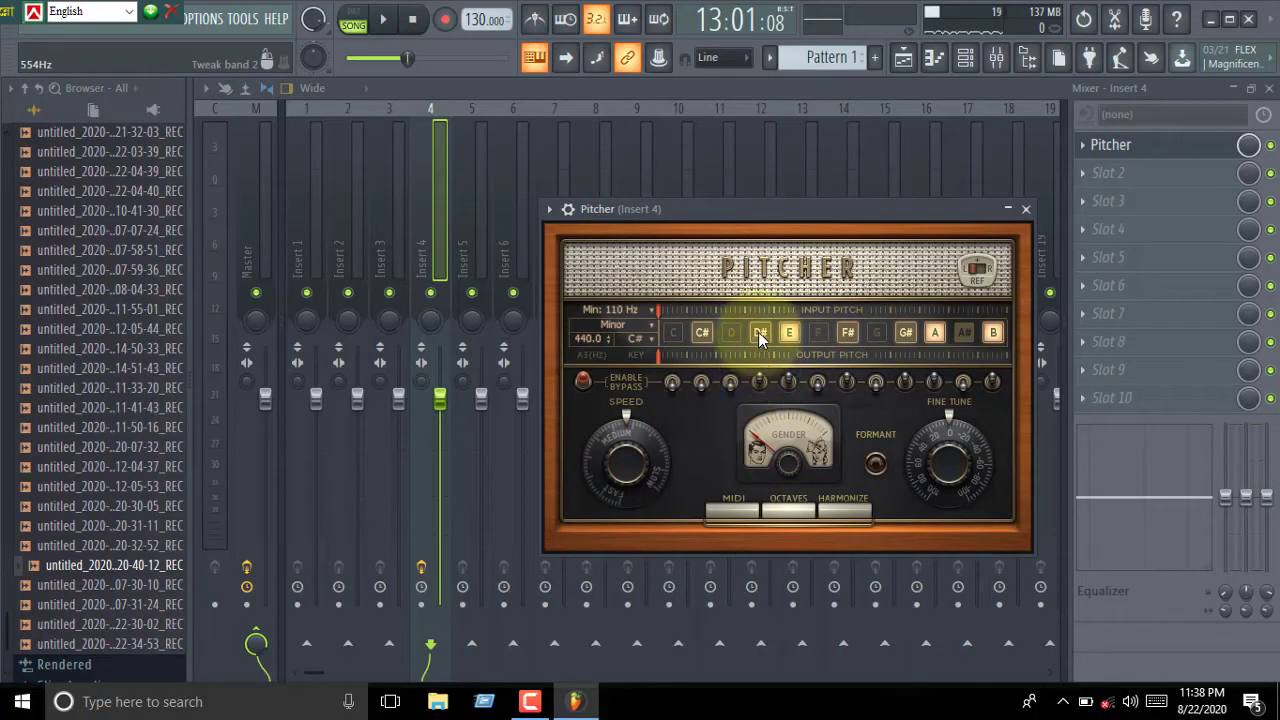
# Switch the D# note off and back on in Pitcher
pyautogui.click(758, 332)
pyautogui.click(760, 334)
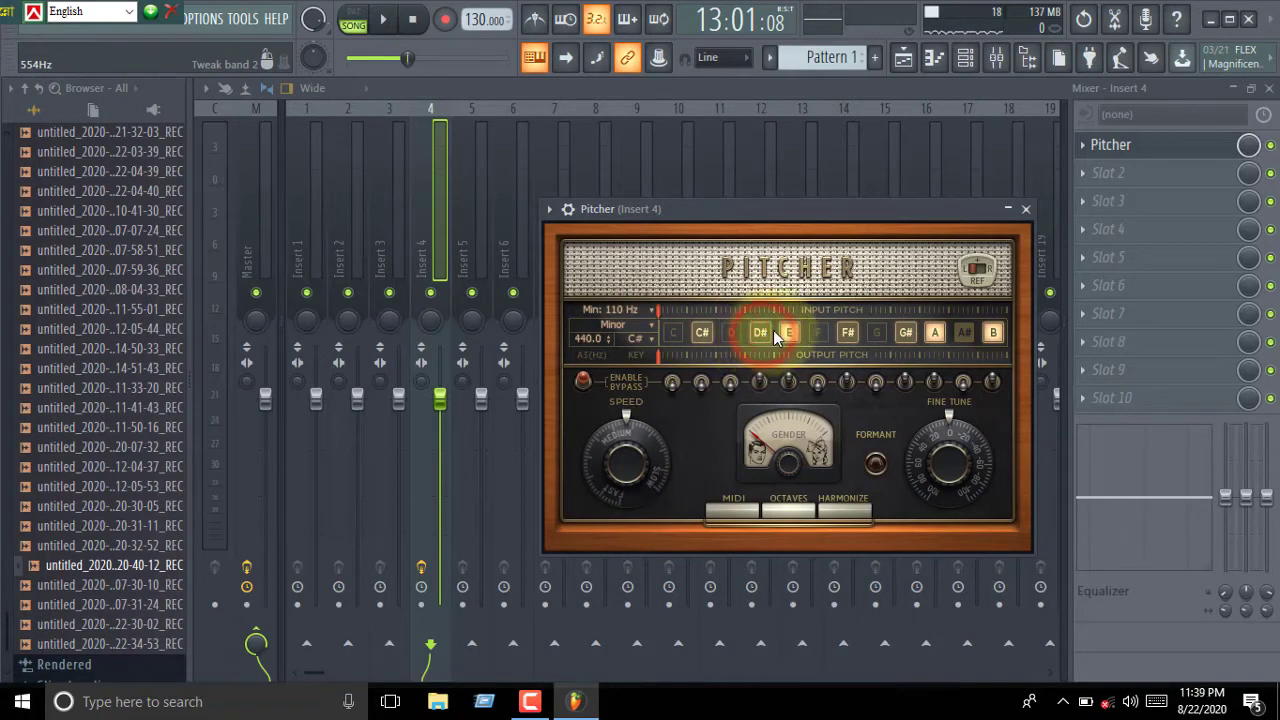